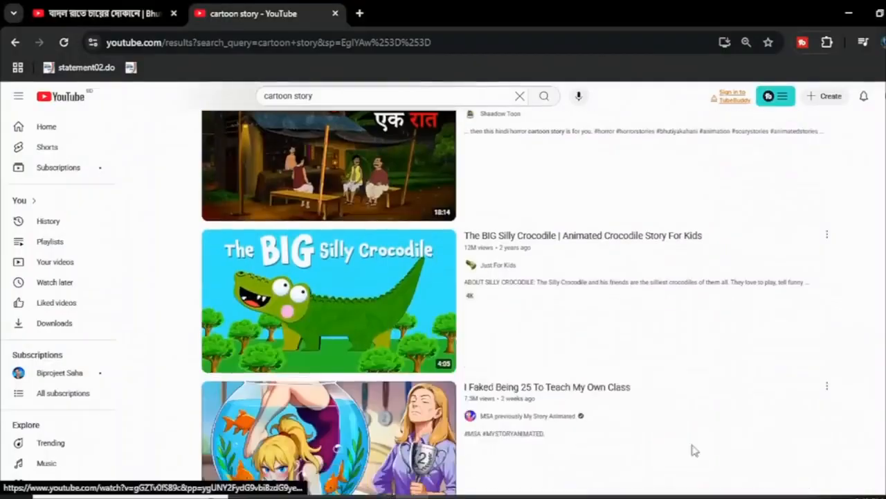
# Copy the share link of the Bhuter Cartoon video by Z Imaginary Story from its open YouTube page.
pyautogui.click(114, 13)
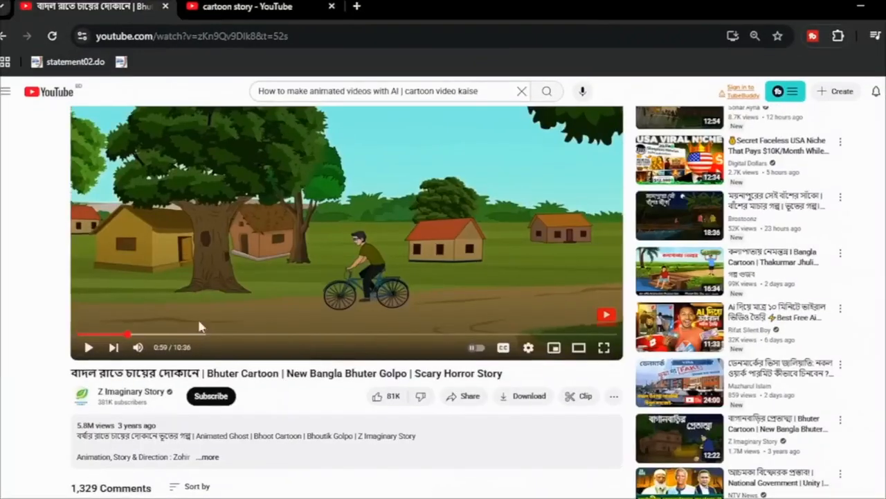
pyautogui.scroll(-5, 554, 488)
pyautogui.scroll(5, 554, 489)
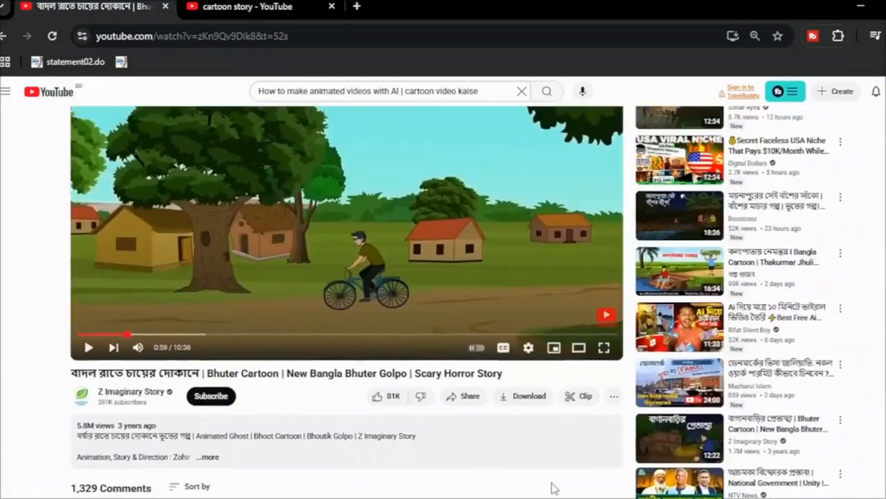
pyautogui.click(463, 399)
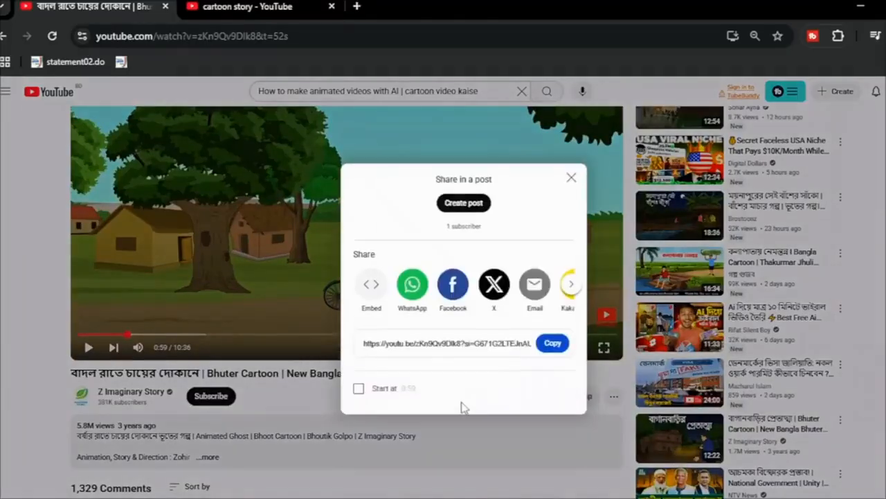
pyautogui.click(553, 342)
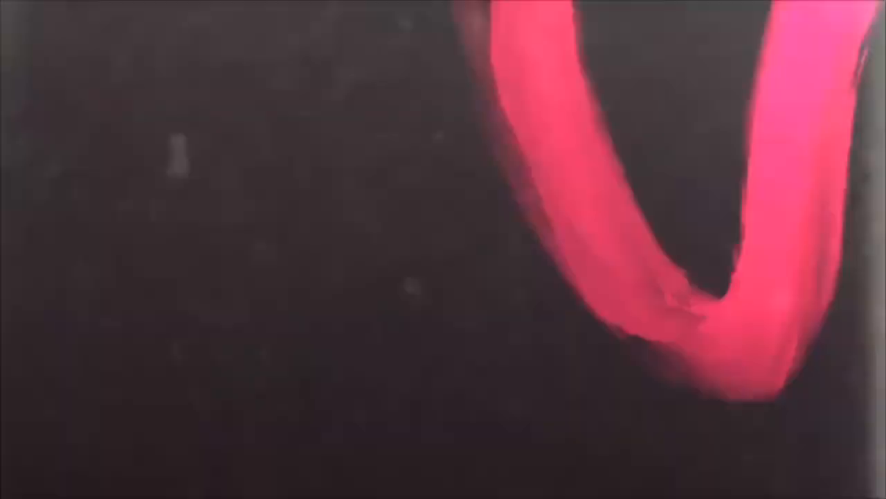
# Search Google for "google ai studio" and open Google AI Studio.
pyautogui.write('i')
pyautogui.press('BackSpace')
pyautogui.write('ai studio')
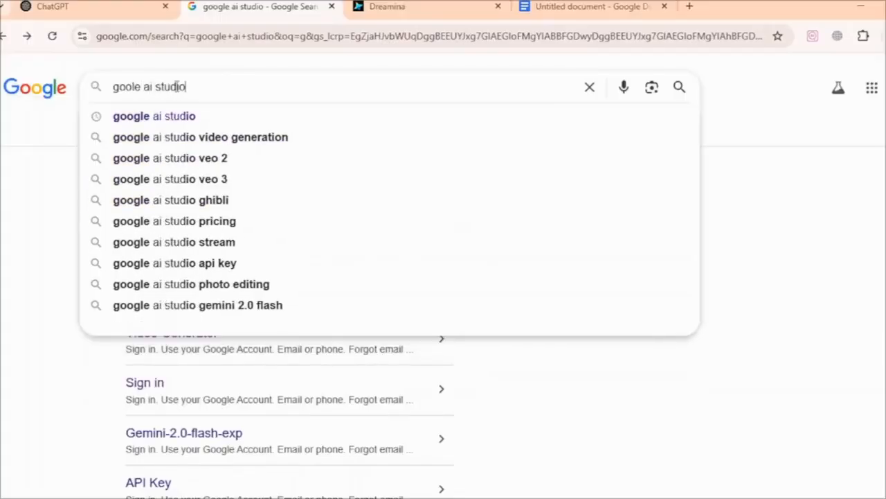
pyautogui.press('Return')
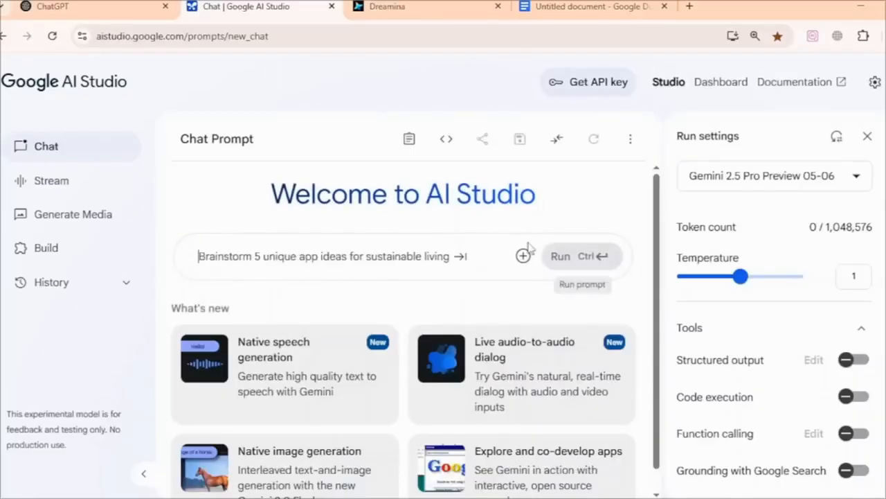
# Attach the YouTube video to the chat prompt using the copied link.
pyautogui.click(524, 257)
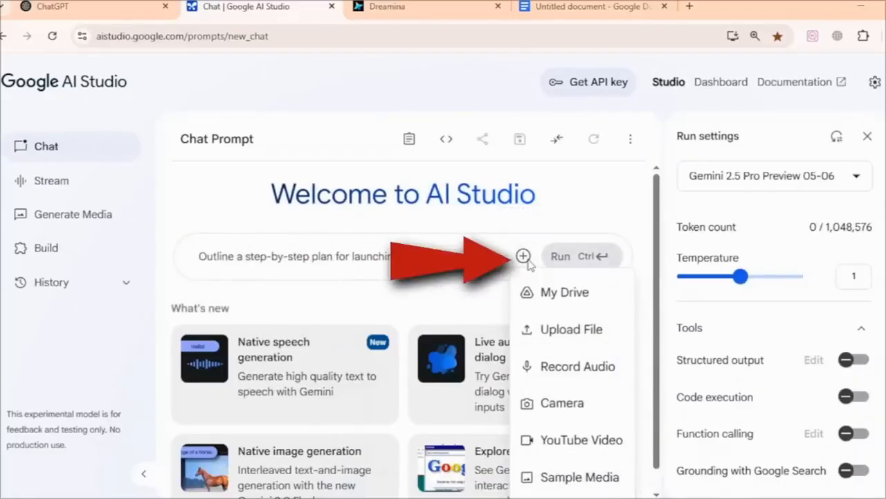
pyautogui.click(587, 442)
pyautogui.click(489, 266)
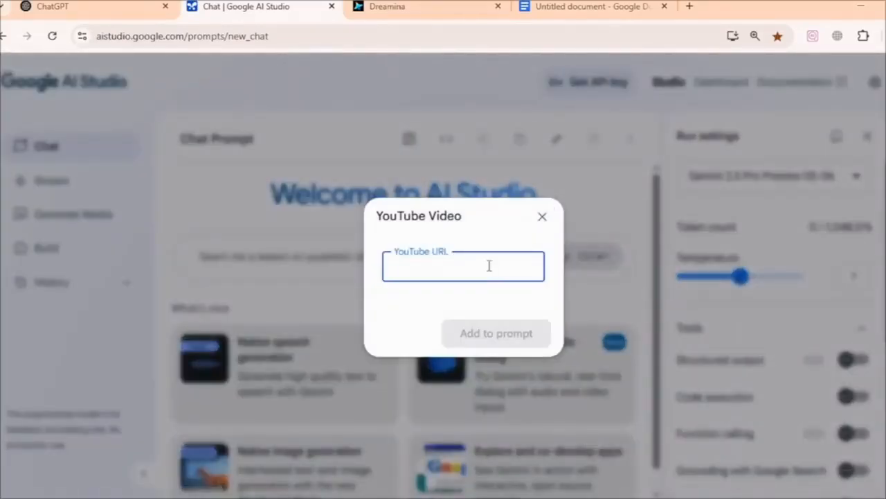
pyautogui.hotkey('ctrl', 'v')
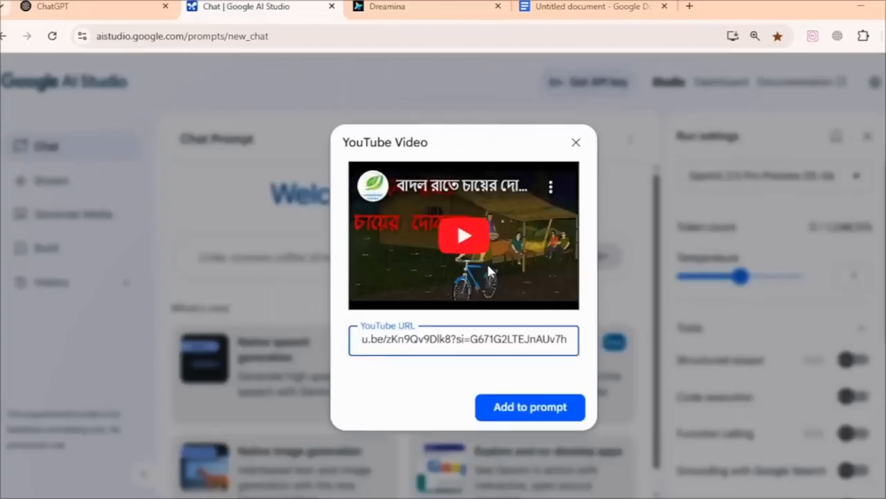
pyautogui.click(514, 407)
# Run the prompt "এই ভিডিওর স্ক্রিপ্ট টা বের করে দাও" on the attached video.
pyautogui.click(234, 252)
pyautogui.write('এই ভিডিওর স্ক্রি')
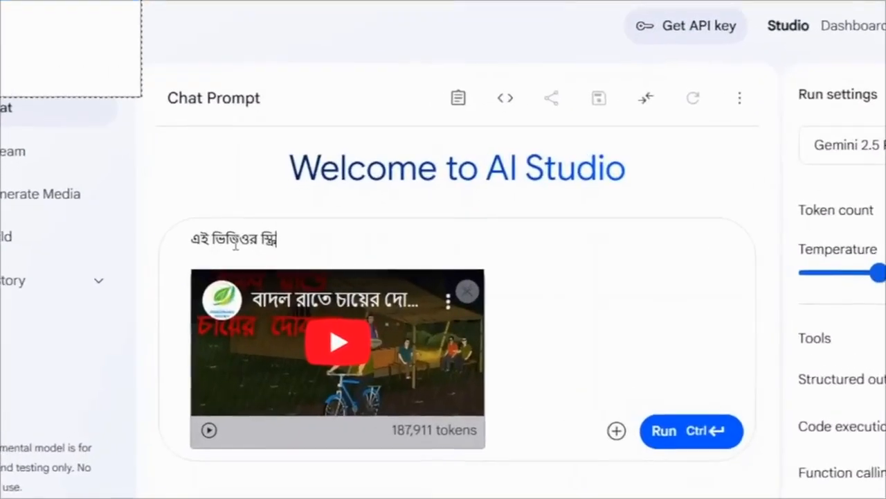
pyautogui.write('প্ট টা বের করে দাও')
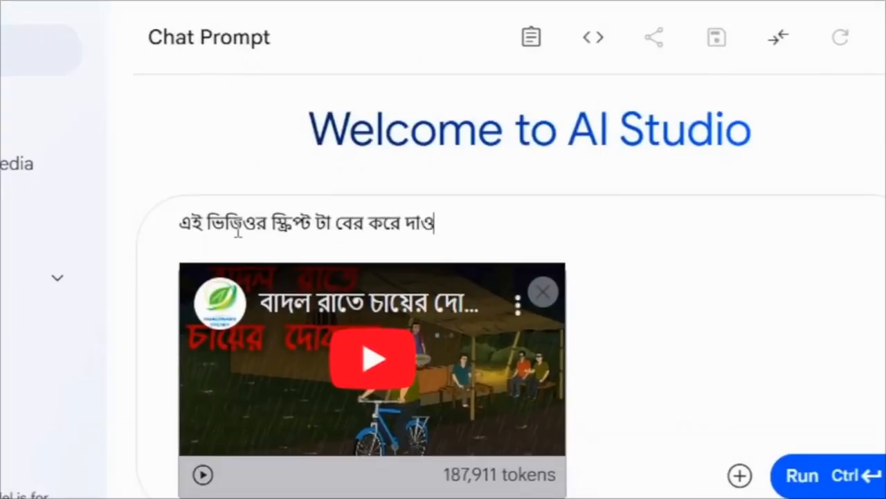
pyautogui.moveTo(443, 228); pyautogui.dragTo(115, 198)
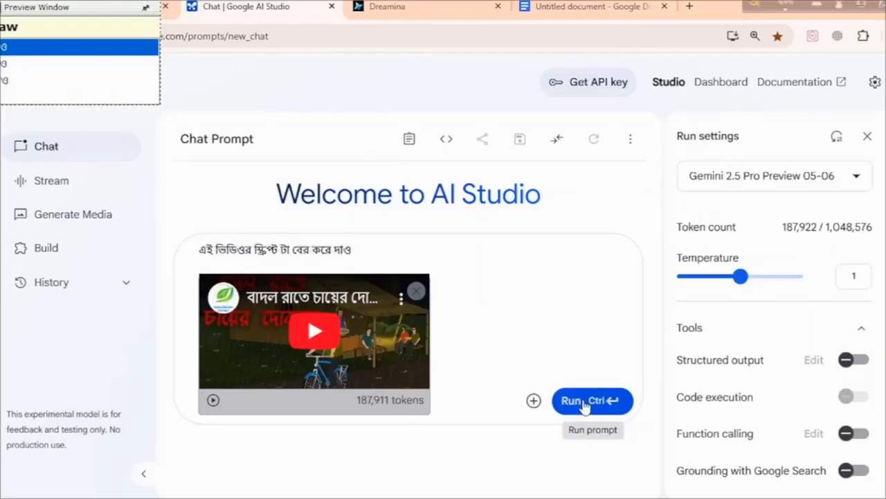
pyautogui.click(583, 403)
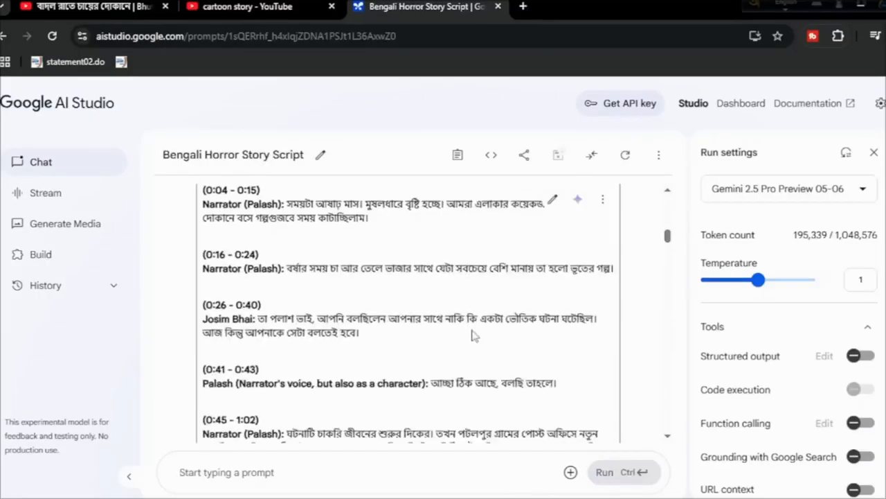
# Copy the full text of the generated Bengali horror story script response.
pyautogui.scroll(3, 473, 335)
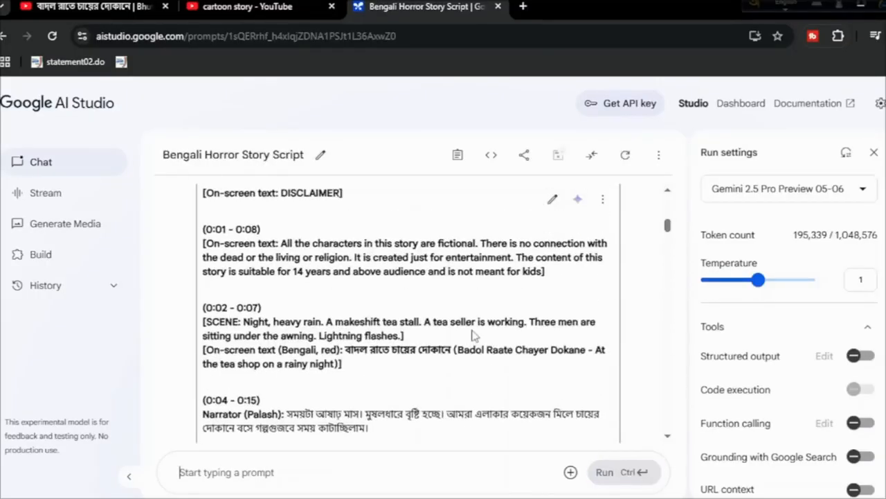
pyautogui.scroll(3, 599, 321)
pyautogui.click(603, 290)
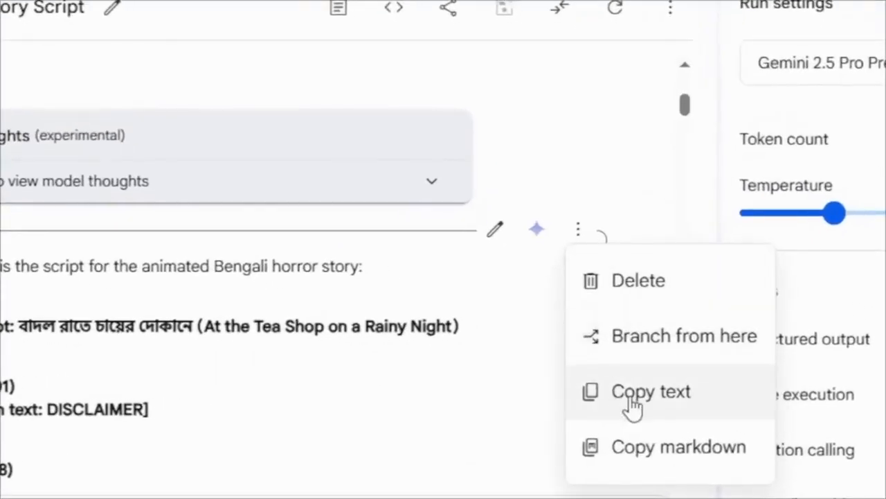
pyautogui.click(633, 407)
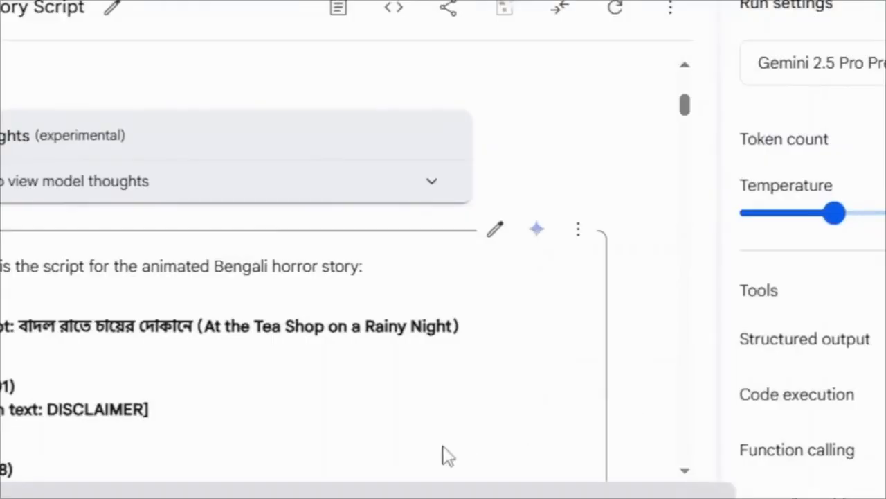
pyautogui.scroll(-8, 446, 455)
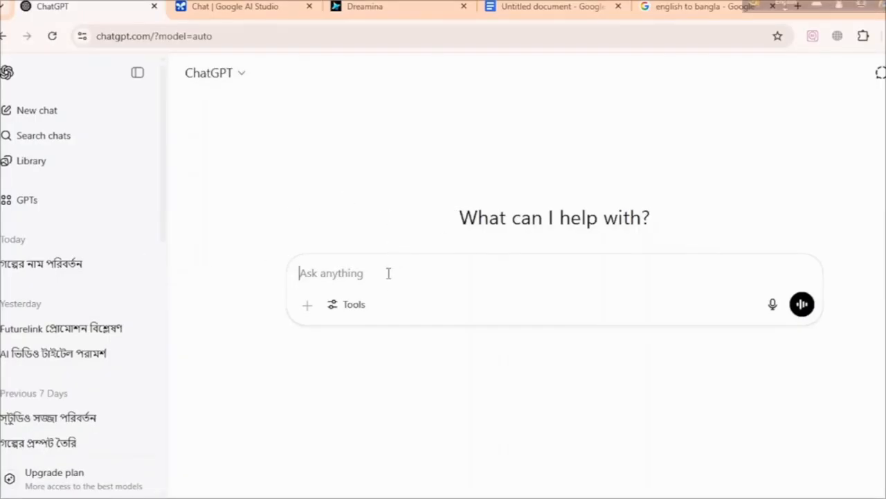
# Paste the script into ChatGPT and submit it with the request "এই গল্পের মধ্যে যতগুলো চরিত্র আছে সবার নাম পরিবর্তন করে দাও, বাকি সব ঠিক রাখো".
pyautogui.hotkey('ctrl', 'v')
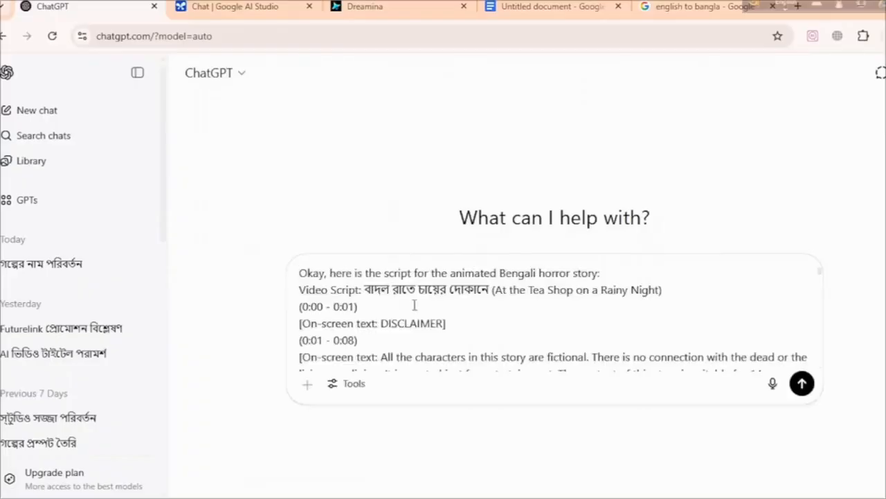
pyautogui.scroll(-2, 426, 329)
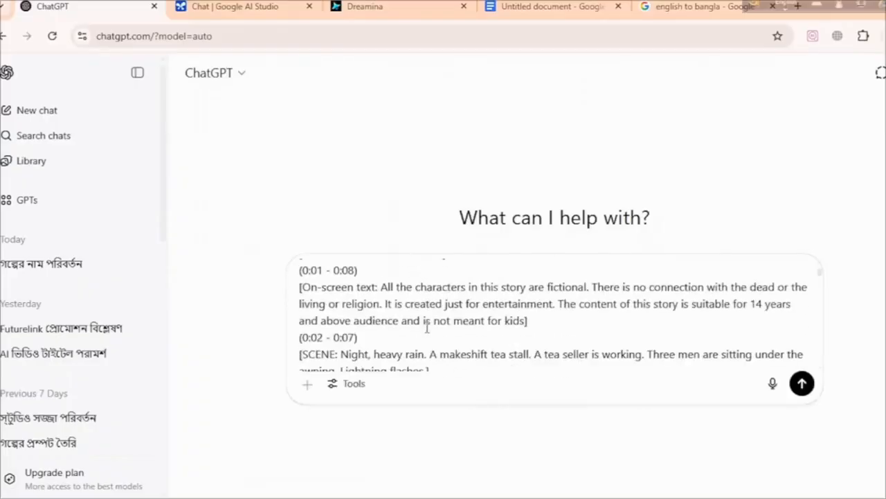
pyautogui.scroll(-2, 426, 329)
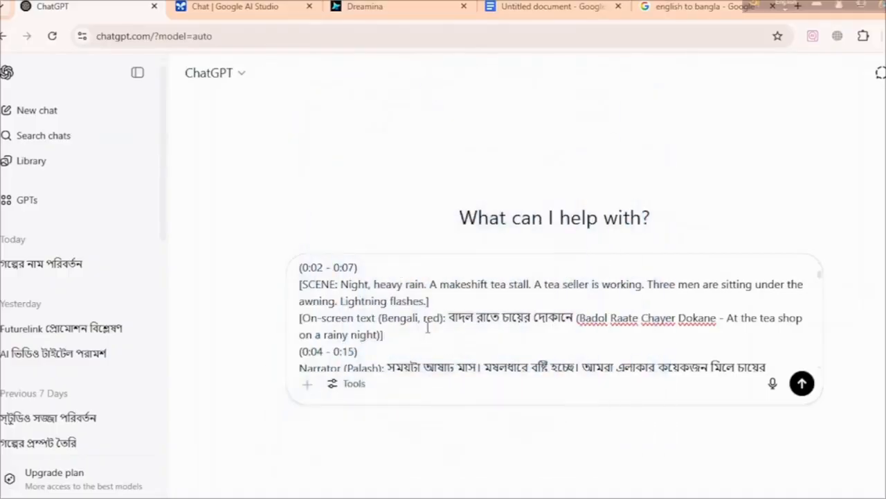
pyautogui.scroll(-2, 427, 326)
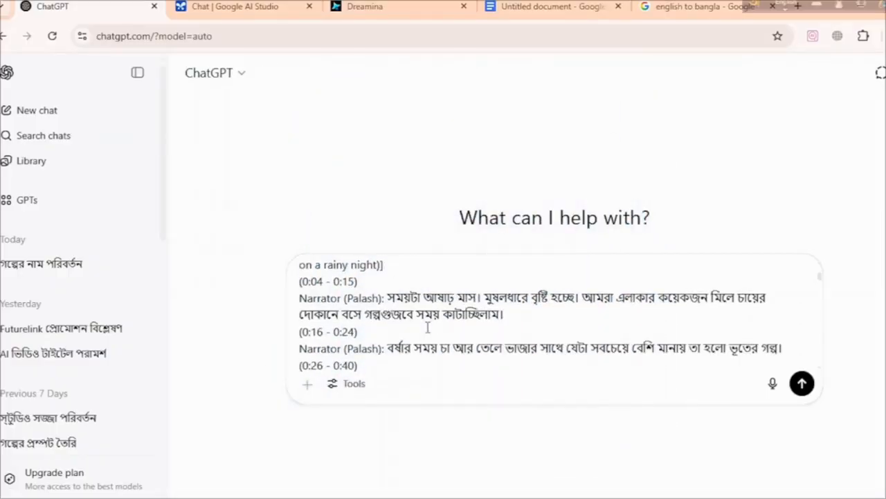
pyautogui.write('এই গল্পের মধ্যে যতগুলো চরিত্র আছে সবার নাম পরিবর্ত')
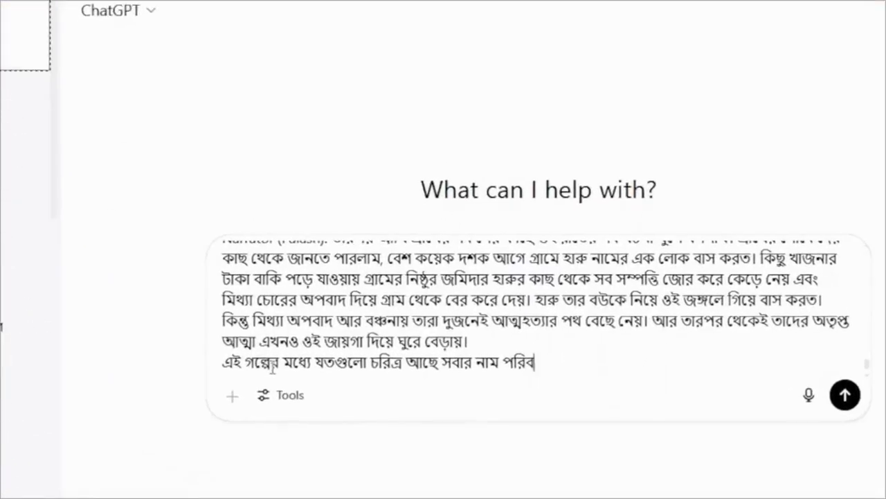
pyautogui.write('ন করে দাও, বাকি সব ঠিক রাখ')
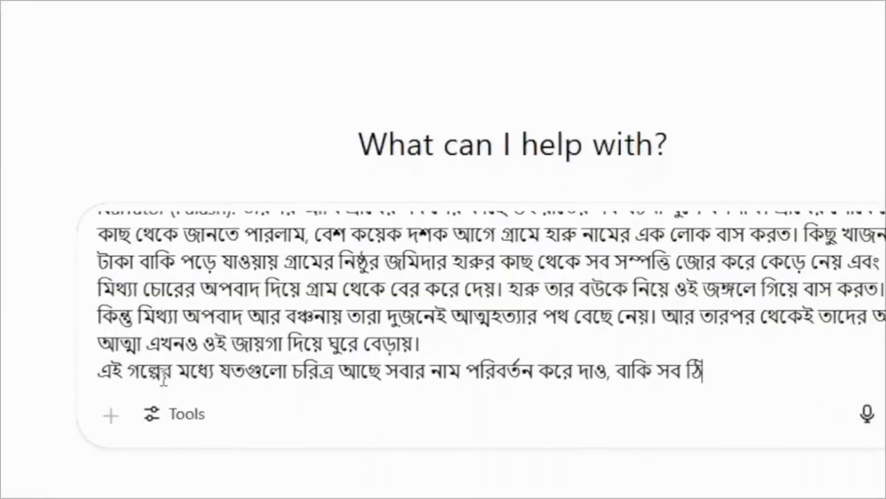
pyautogui.write('ো')
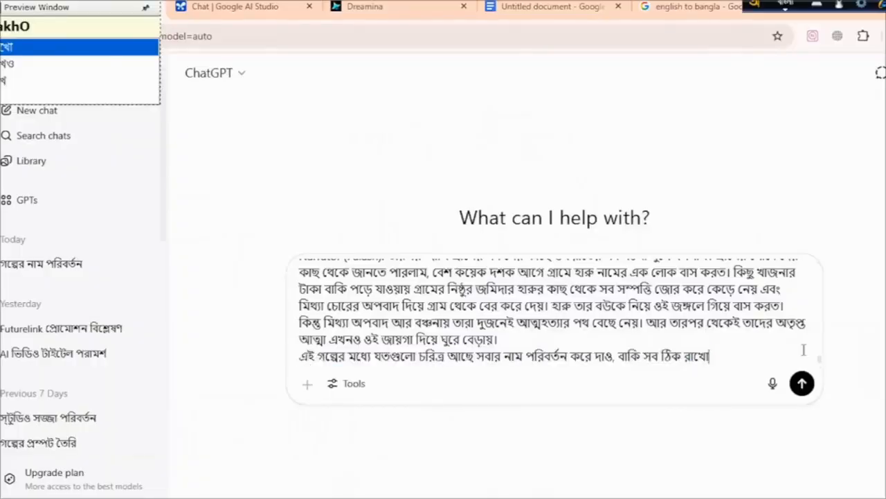
pyautogui.click(803, 385)
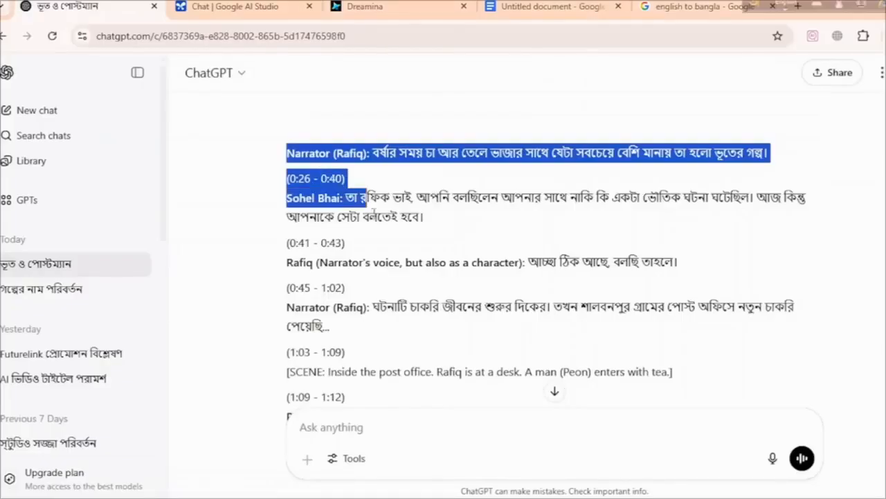
# Copy the rewritten script from ChatGPT's reply and switch to the untitled Google Docs document.
pyautogui.moveTo(372, 194); pyautogui.dragTo(516, 261)
pyautogui.rightClick(329, 159)
pyautogui.click(374, 179)
pyautogui.hotkey('ctrl', '4')
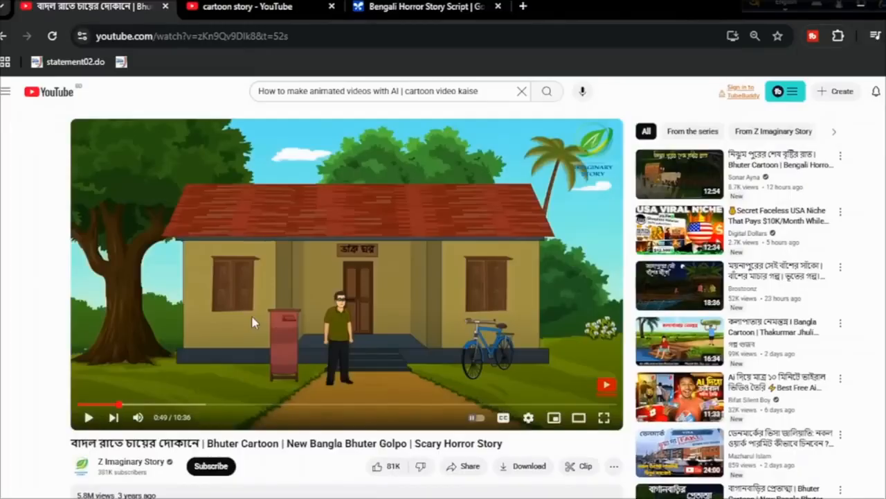
# Capture the YouTube video's post office scene at 0:49 as a screenshot and save it to the Desktop as 1.png.
pyautogui.press('Print')
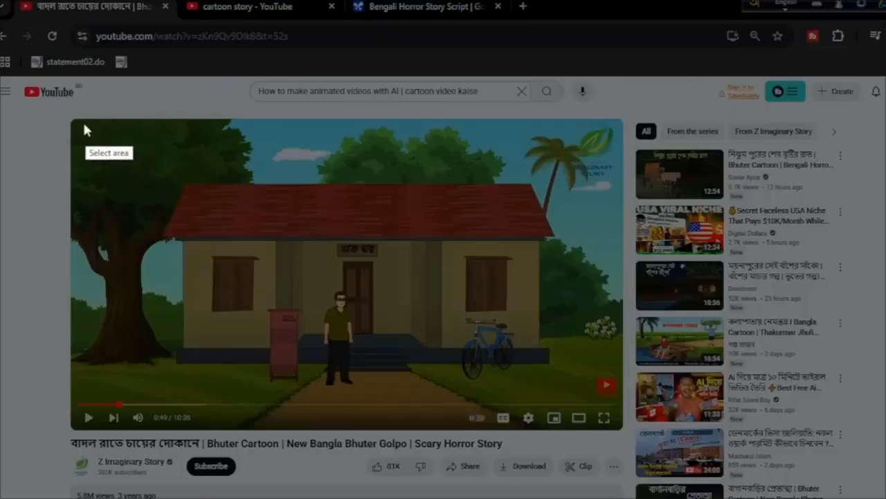
pyautogui.moveTo(72, 118); pyautogui.dragTo(625, 403)
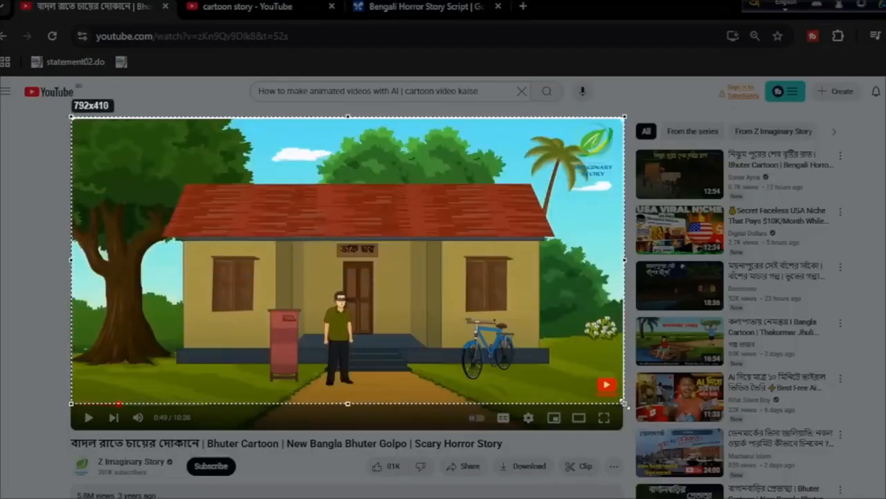
pyautogui.hotkey('ctrl', 's')
pyautogui.click(824, 305)
# Capture the village bicycle scene at 0:57 as a screenshot and save it to the Desktop as 2.
pyautogui.press('Print')
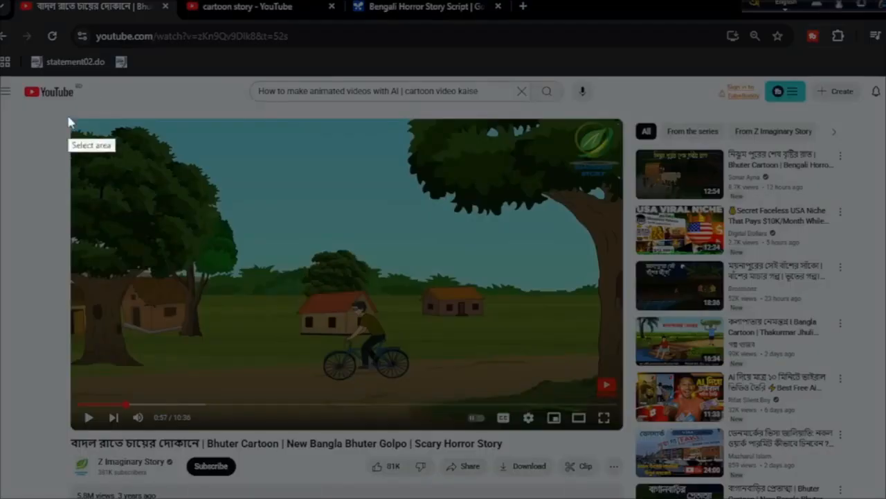
pyautogui.moveTo(69, 118); pyautogui.dragTo(621, 411)
pyautogui.hotkey('ctrl', 's')
pyautogui.write('2')
pyautogui.click(820, 303)
# Advance the video to the scene at 1:12 with the man bringing tea, and save a screenshot of it as 3.
pyautogui.click(510, 250)
pyautogui.click(510, 248)
pyautogui.click(502, 251)
pyautogui.click(157, 375)
pyautogui.press('Print')
pyautogui.moveTo(71, 120); pyautogui.dragTo(617, 409)
pyautogui.hotkey('ctrl', 's')
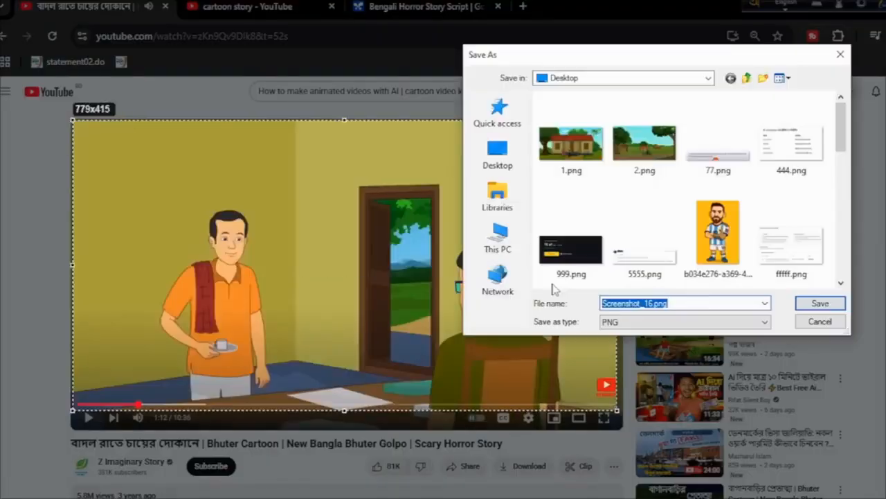
pyautogui.write('3')
pyautogui.click(822, 302)
# Advance the video to the desk scene at 1:15 and save a screenshot of the frame to the Desktop as 4.
pyautogui.click(488, 329)
pyautogui.click(488, 329)
pyautogui.press('Print')
pyautogui.moveTo(73, 119); pyautogui.dragTo(625, 409)
pyautogui.hotkey('ctrl', 's')
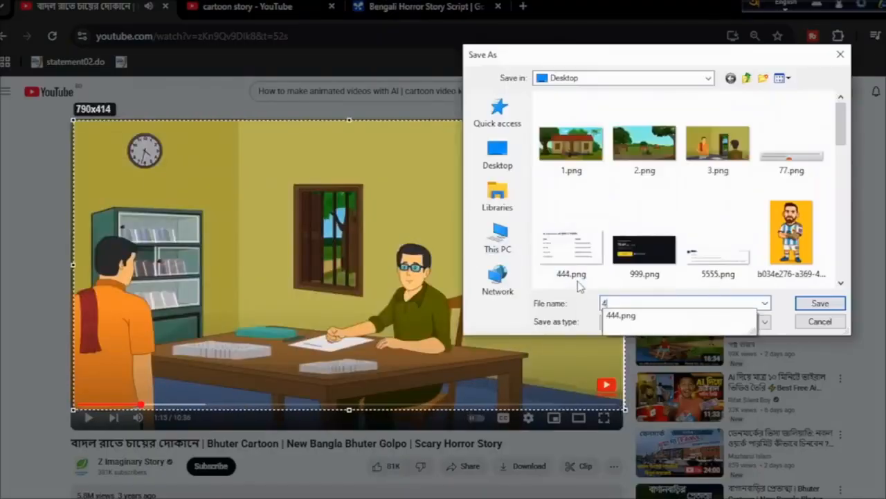
pyautogui.write('4')
pyautogui.click(820, 303)
# Capture the office conversation scene at 1:24 as a screenshot and save it as an image.
pyautogui.click(606, 350)
pyautogui.press('Print')
pyautogui.moveTo(72, 119); pyautogui.dragTo(618, 411)
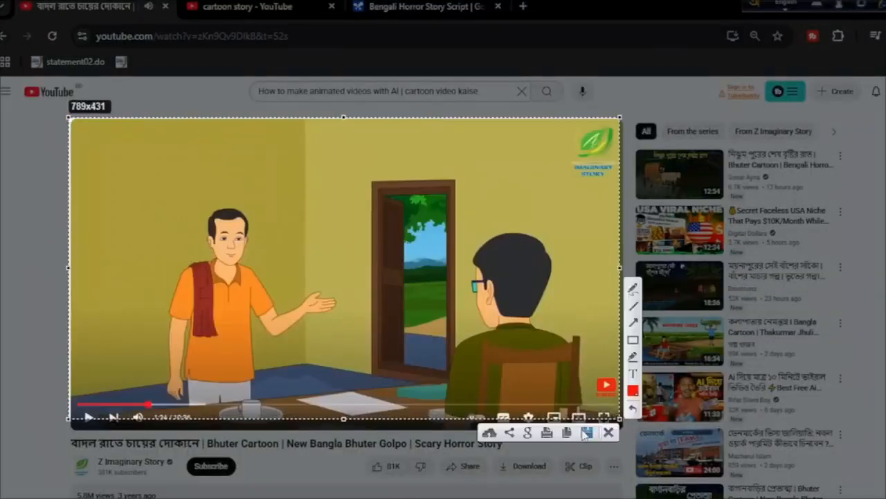
pyautogui.hotkey('ctrl', 's')
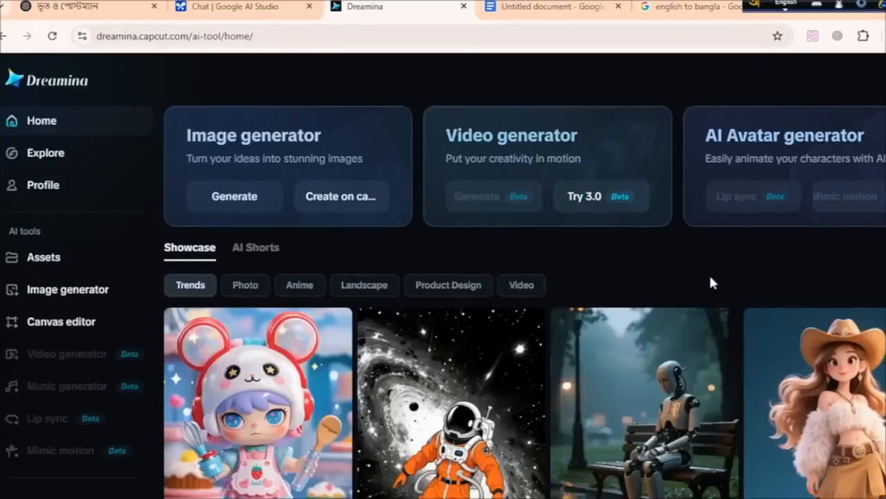
# Open the Canvas editor in Dreamina with a new blank project.
pyautogui.scroll(-2, 525, 302)
pyautogui.scroll(2, 525, 302)
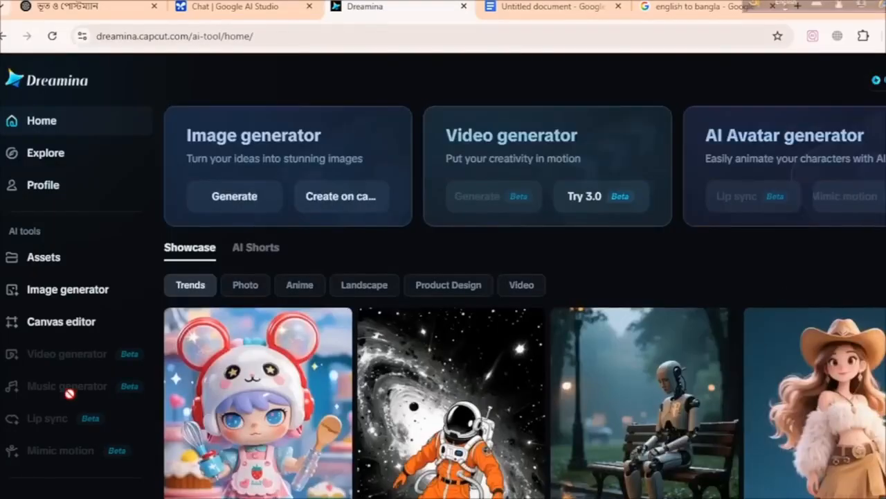
pyautogui.click(67, 323)
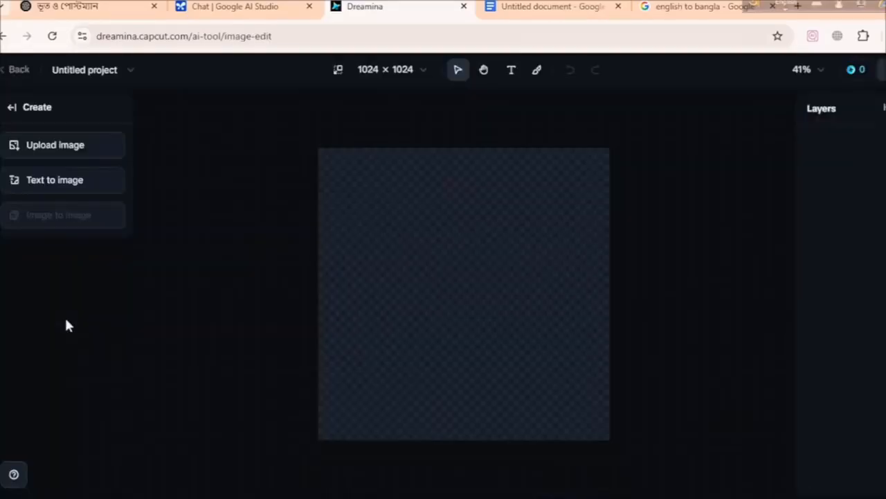
# Upload 1.png from the Desktop to the blank canvas and set the canvas aspect ratio to 16:9.
pyautogui.click(97, 151)
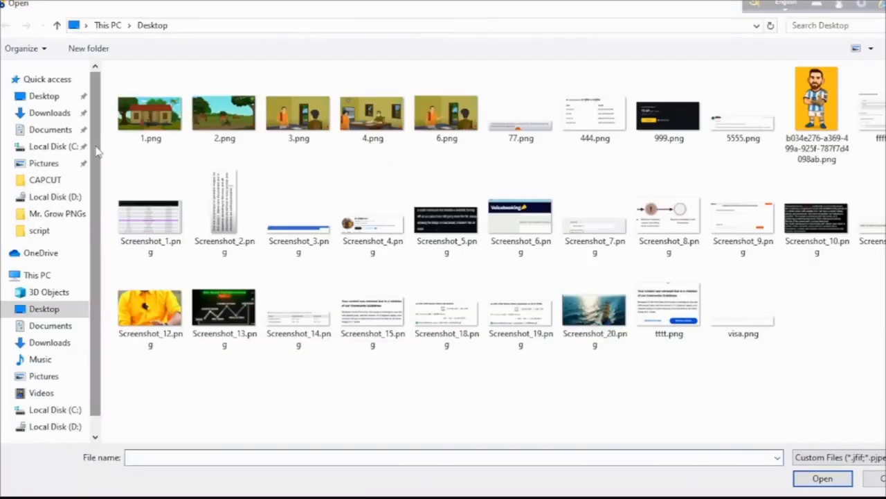
pyautogui.doubleClick(150, 114)
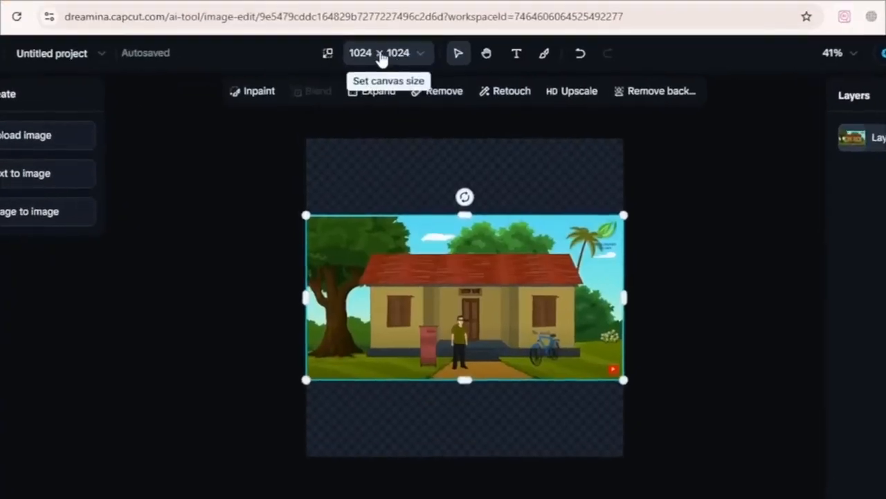
pyautogui.click(379, 46)
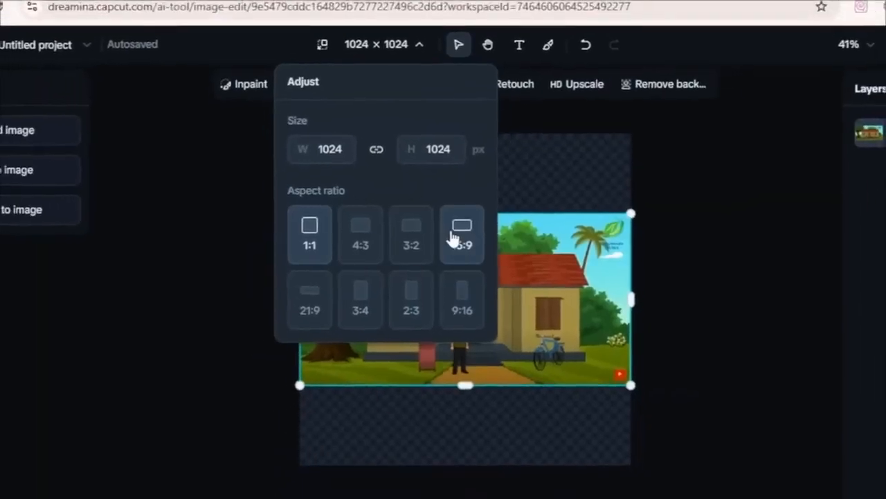
pyautogui.click(453, 237)
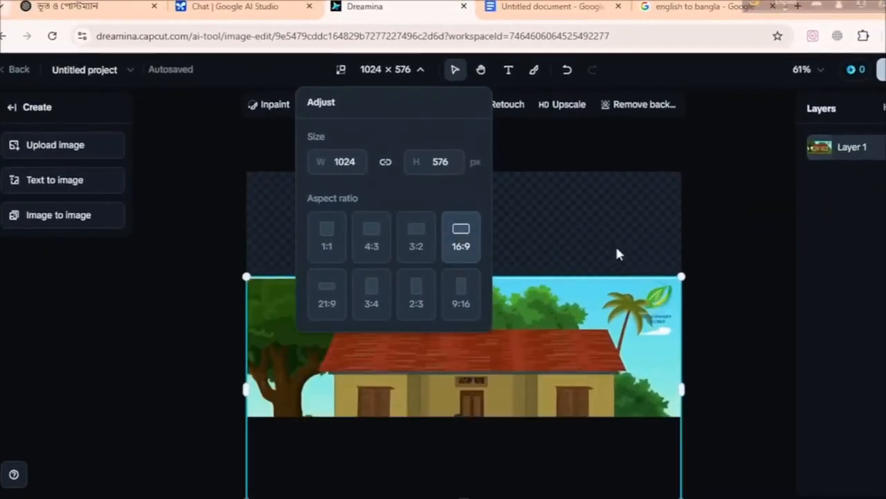
# Reposition the post office image so that it fills the canvas.
pyautogui.click(755, 246)
pyautogui.scroll(-4, 755, 247)
pyautogui.scroll(5, 742, 249)
pyautogui.moveTo(546, 249); pyautogui.dragTo(556, 225)
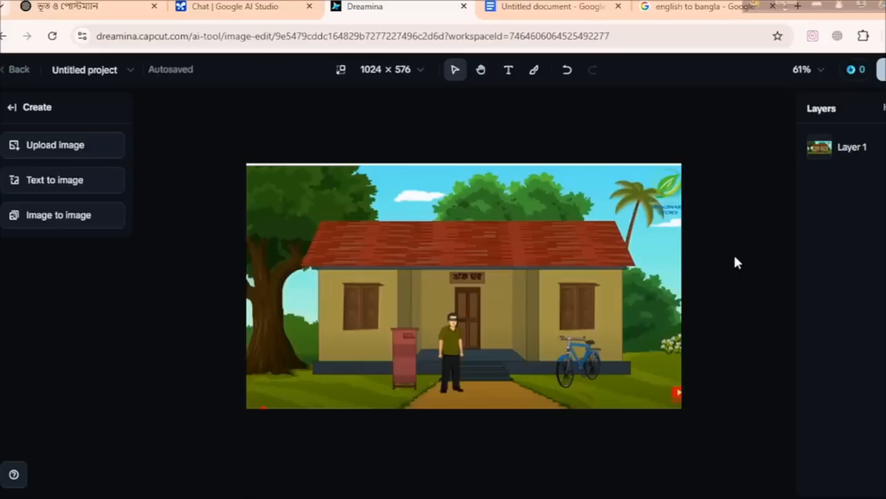
# Erase the channel name watermark and the red video icon from the post office image with the Remove tool.
pyautogui.click(493, 265)
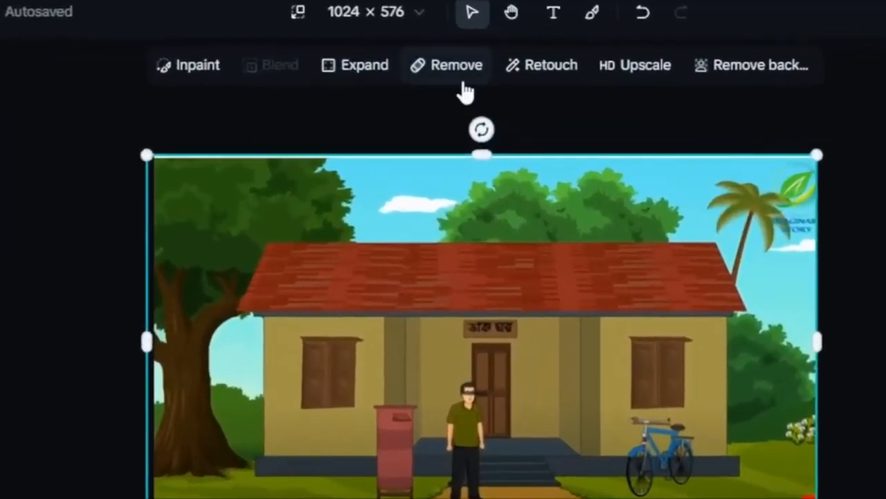
pyautogui.click(464, 86)
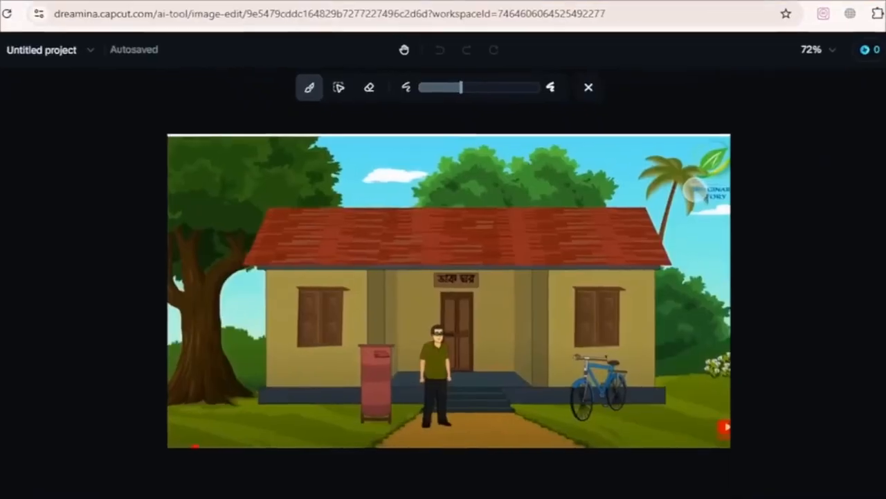
pyautogui.moveTo(695, 201); pyautogui.dragTo(725, 198)
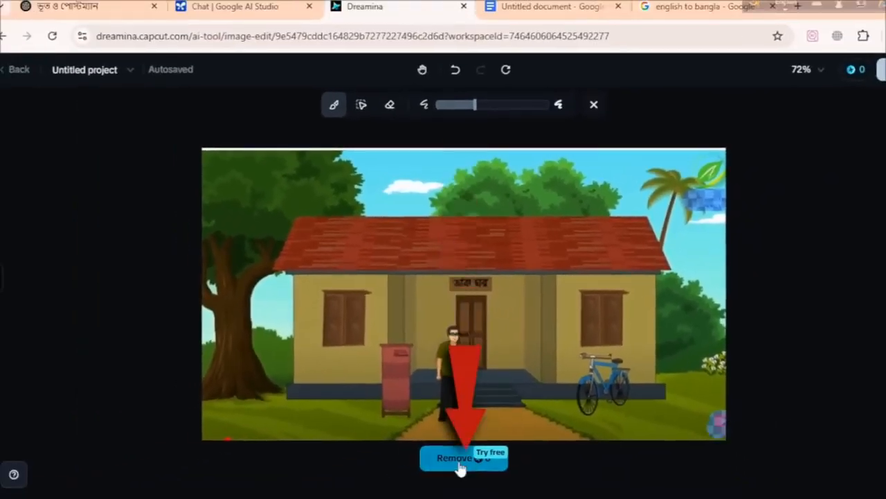
pyautogui.click(459, 466)
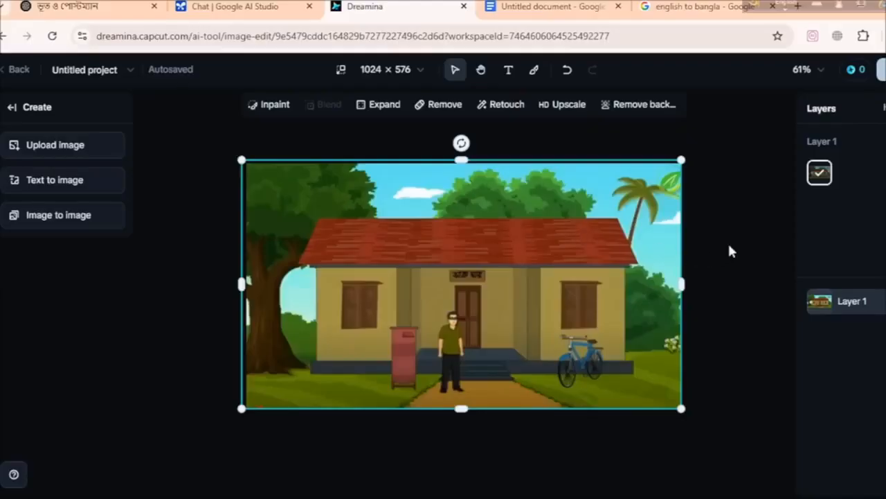
pyautogui.click(726, 254)
# Apply Retouch to the cleaned post office image.
pyautogui.click(465, 284)
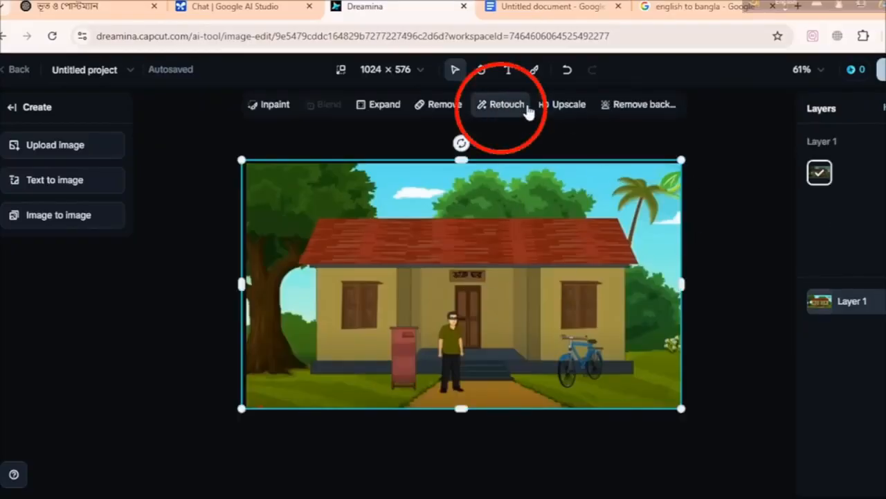
pyautogui.click(498, 106)
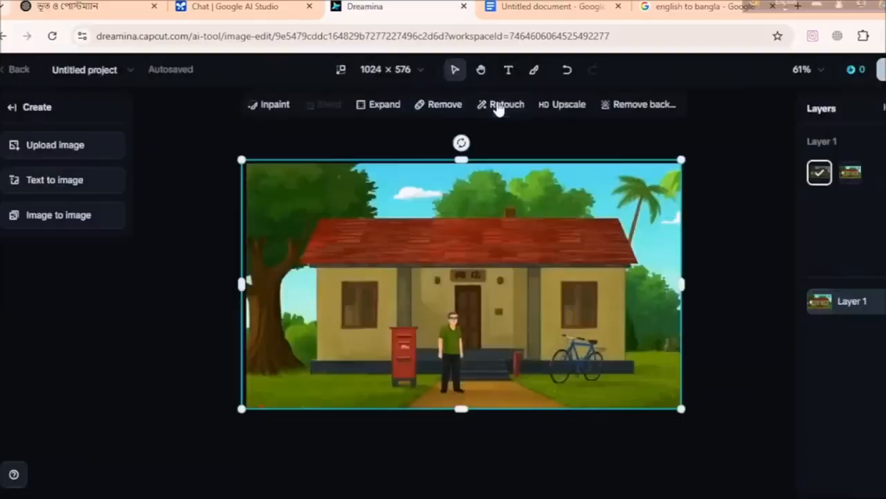
pyautogui.click(778, 320)
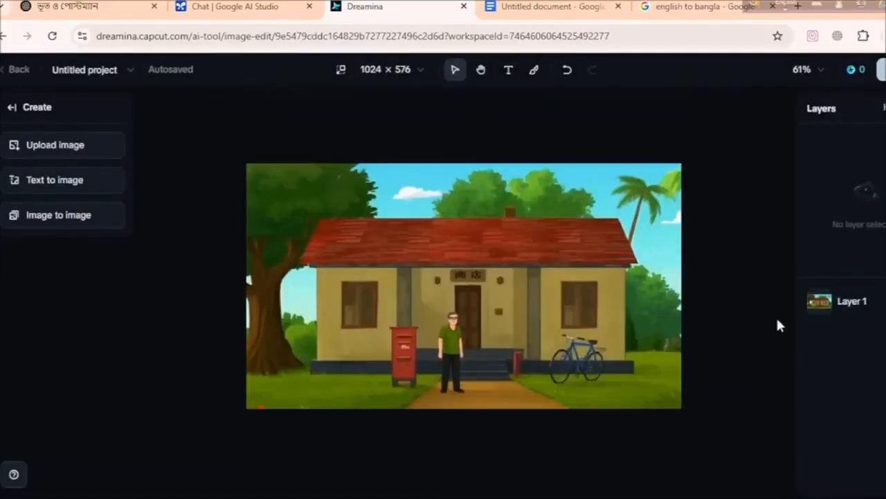
# Upscale the retouched post office image and compare the generated versions of the layer.
pyautogui.click(681, 298)
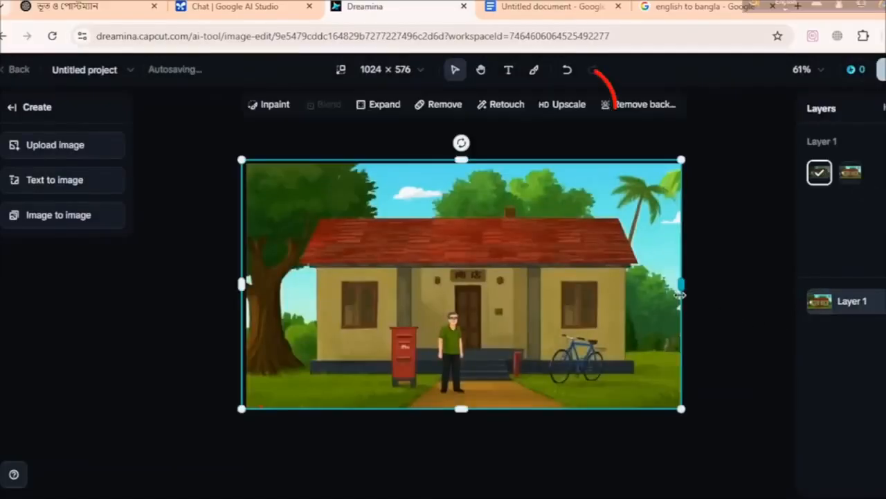
pyautogui.click(577, 105)
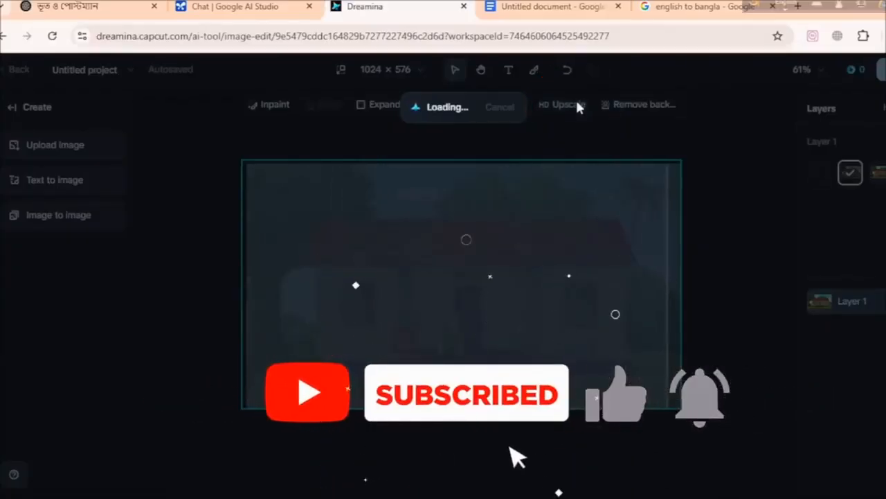
pyautogui.click(848, 180)
pyautogui.click(878, 179)
pyautogui.click(853, 180)
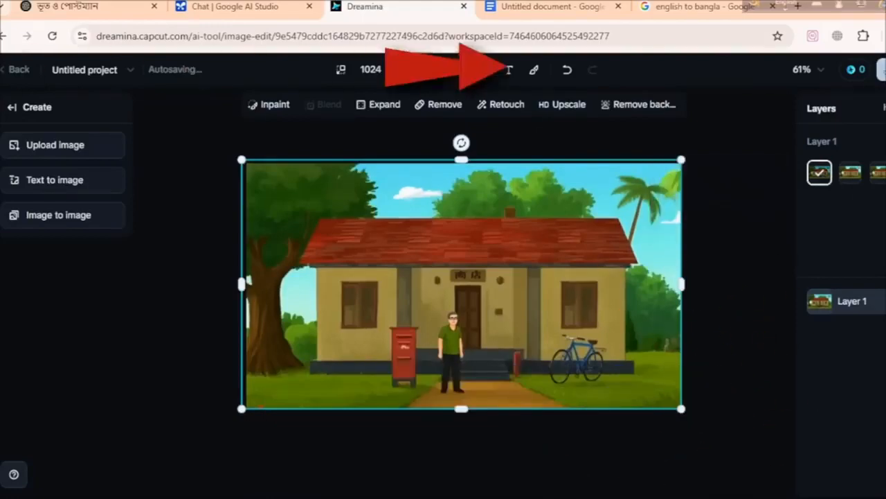
# Export the post office image as a PNG at 2x size and download it.
pyautogui.click(880, 69)
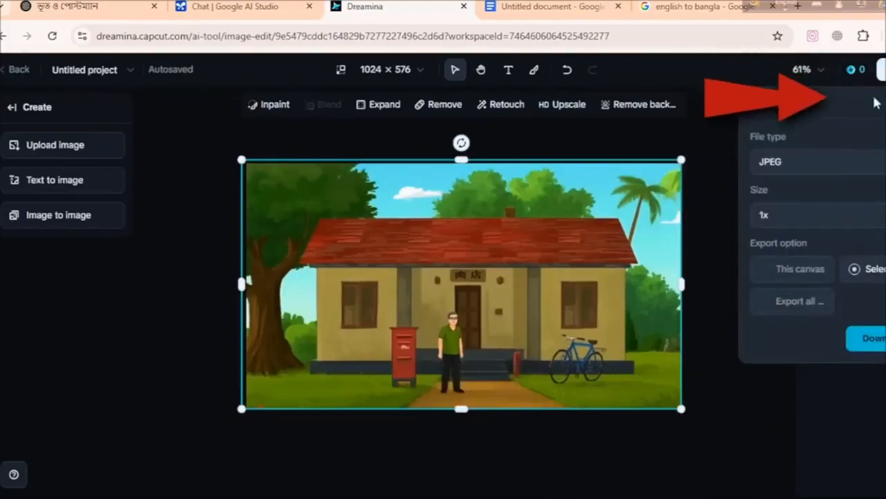
pyautogui.click(852, 174)
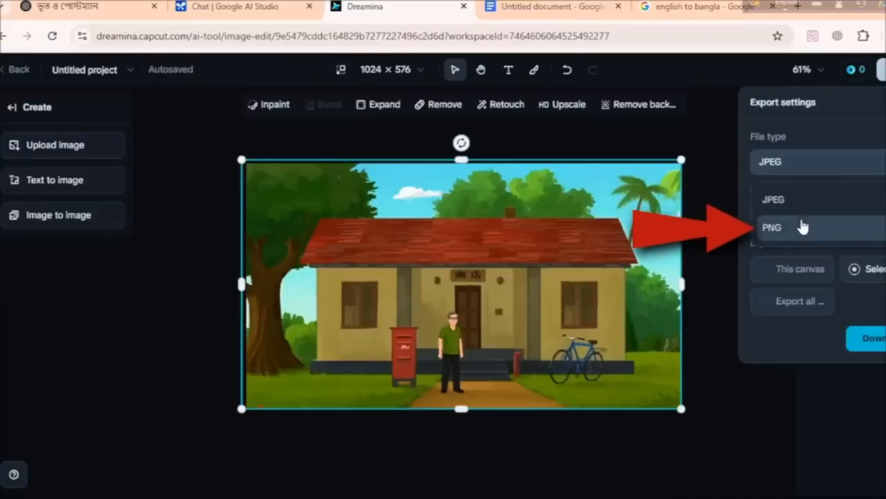
pyautogui.click(849, 227)
pyautogui.click(848, 222)
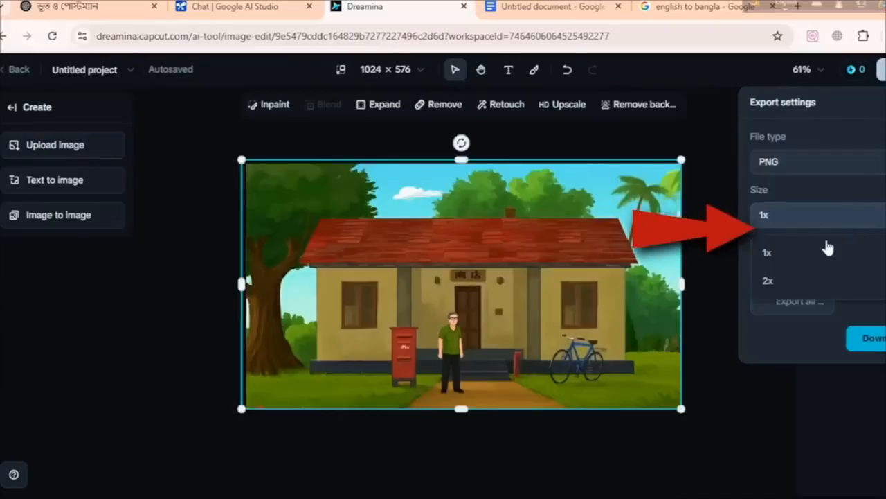
pyautogui.click(800, 285)
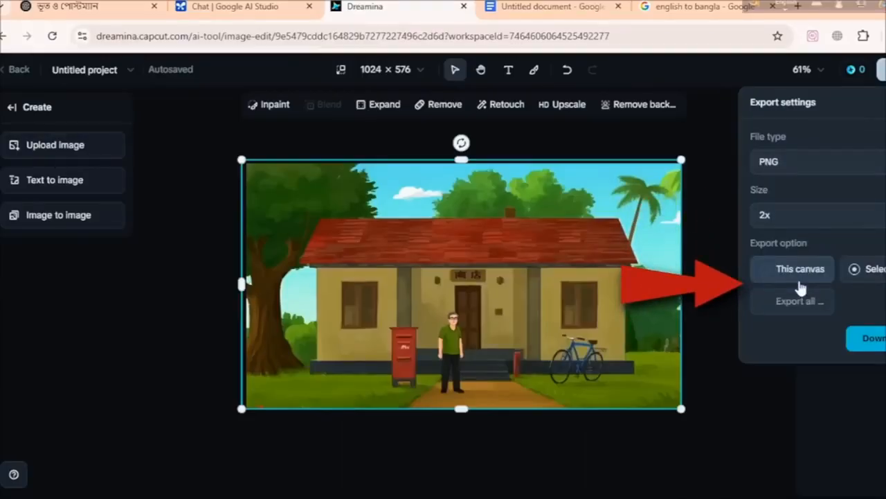
pyautogui.click(880, 348)
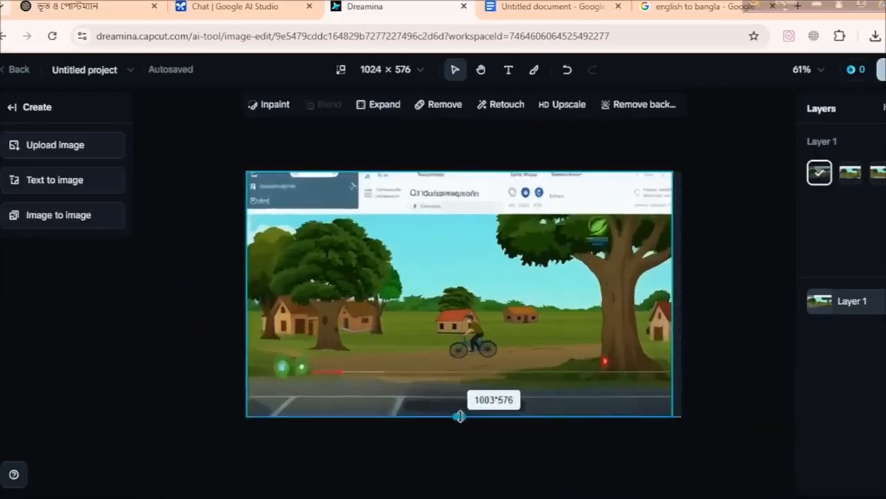
# Apply Retouch to the village scene with the man riding a bicycle.
pyautogui.click(502, 105)
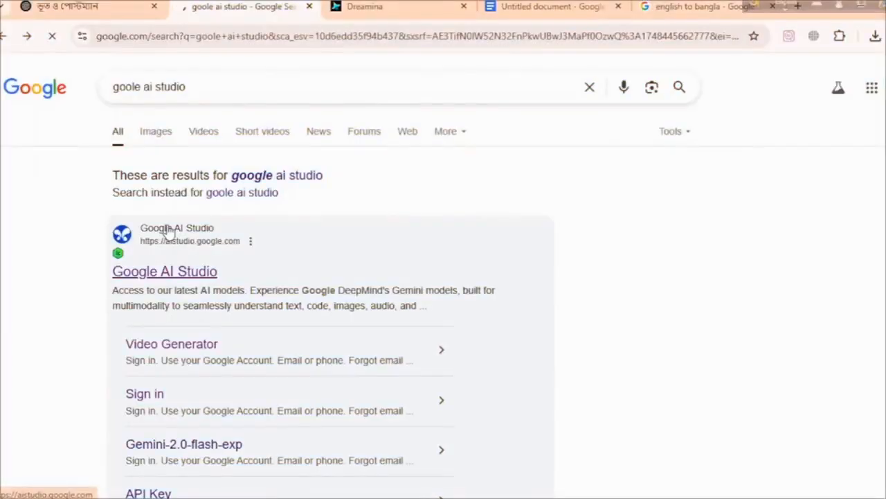
# Open Google AI Studio from the search results and choose the Veo model for generating media.
pyautogui.click(169, 231)
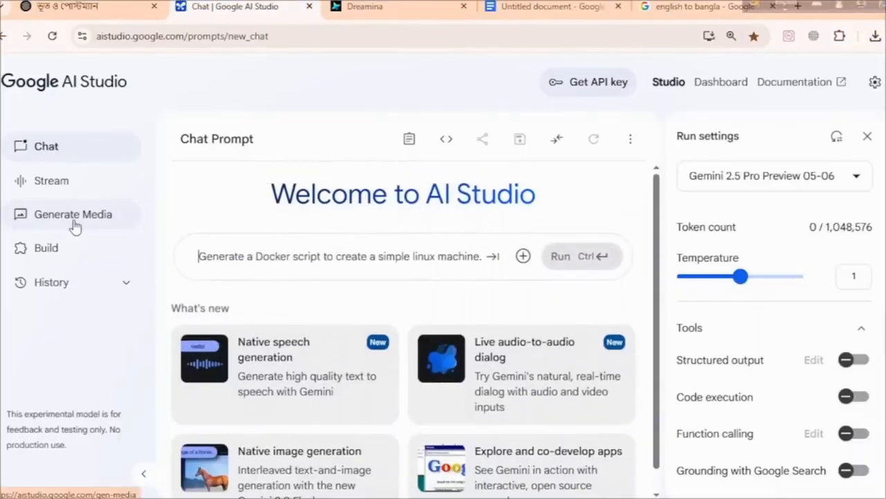
pyautogui.click(75, 220)
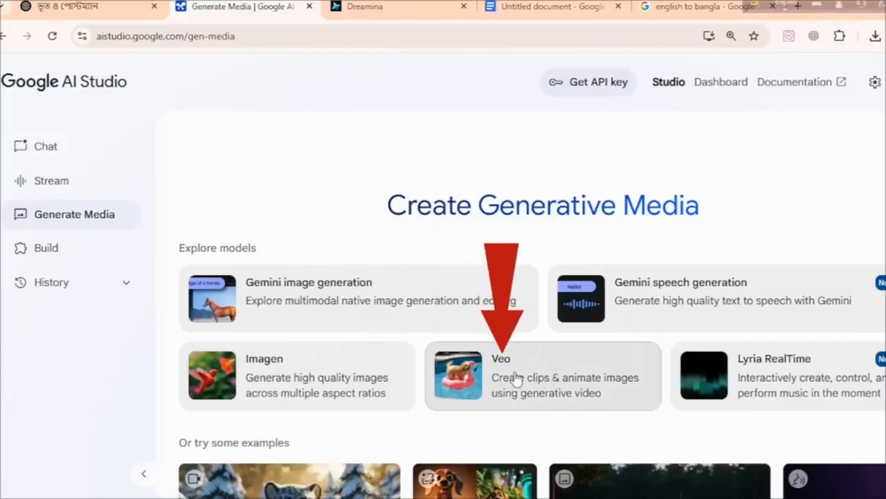
pyautogui.click(515, 377)
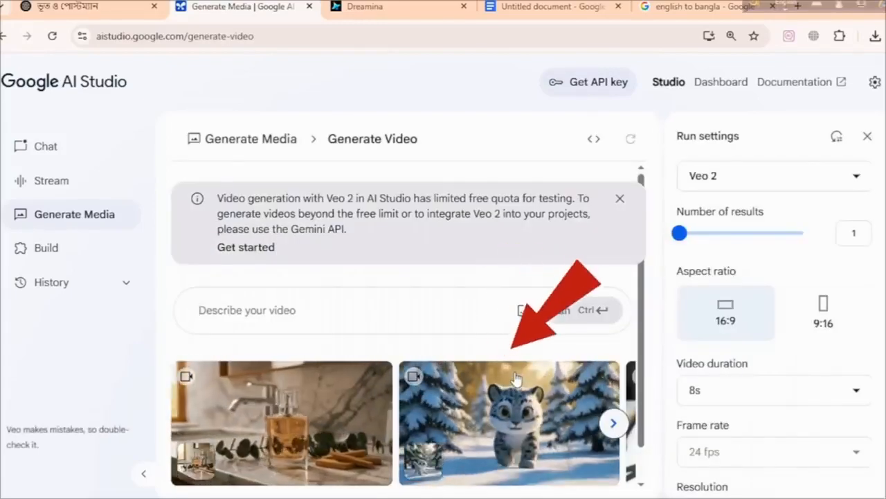
# Upload the PNG of the man bringing tea, Untitled project-Layer 1 (3), from Downloads as the video's source image.
pyautogui.click(521, 312)
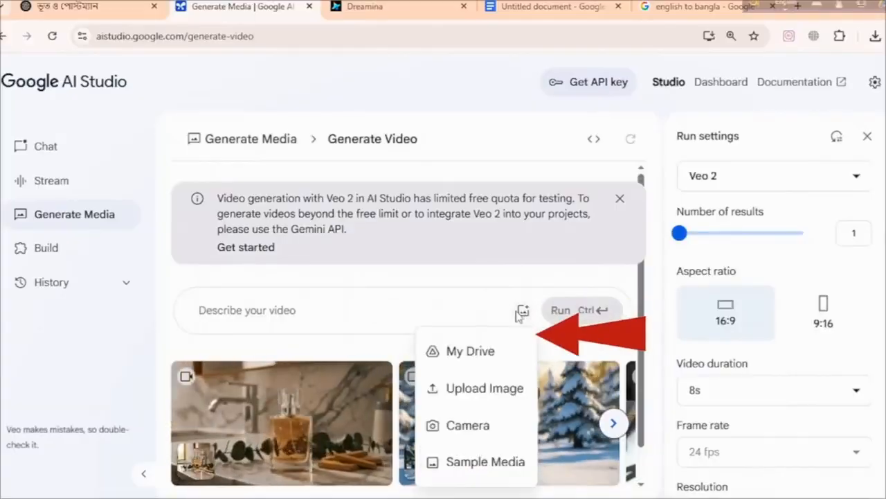
pyautogui.click(483, 390)
pyautogui.click(49, 113)
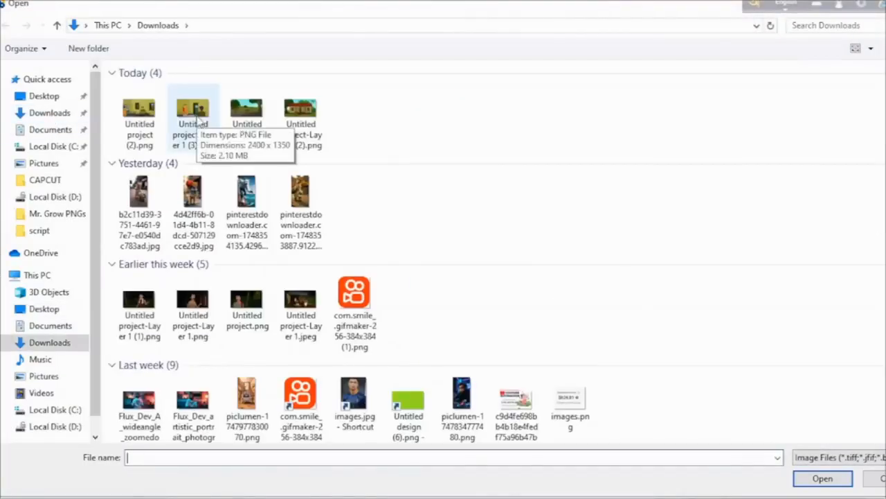
pyautogui.doubleClick(198, 119)
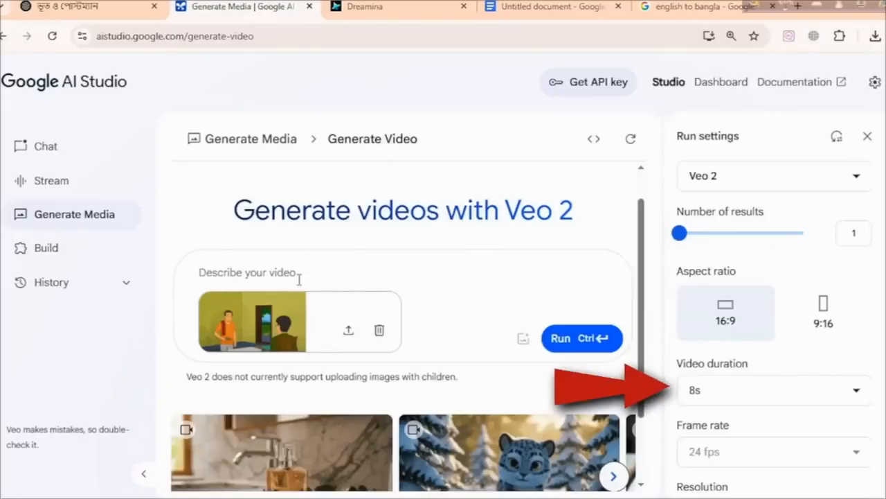
# Generate the video with the prompt "লোকটি চা হাতে দাঁড়িয়ে কথা বলতেছে , Eye blink and lype since করবে".
pyautogui.write('লোকটি চা হাতে দাঁড়িয়ে কত')
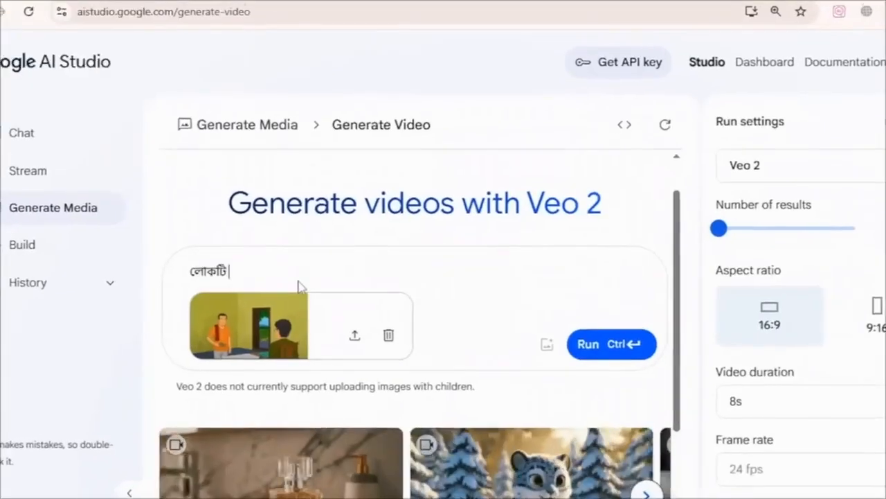
pyautogui.write('থা বলতেছে , Eyebli')
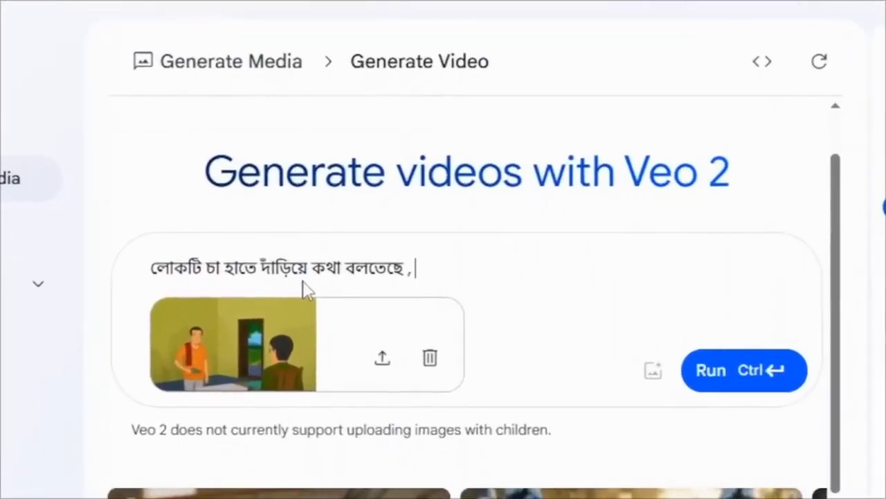
pyautogui.write('nk and lyp sinnd')
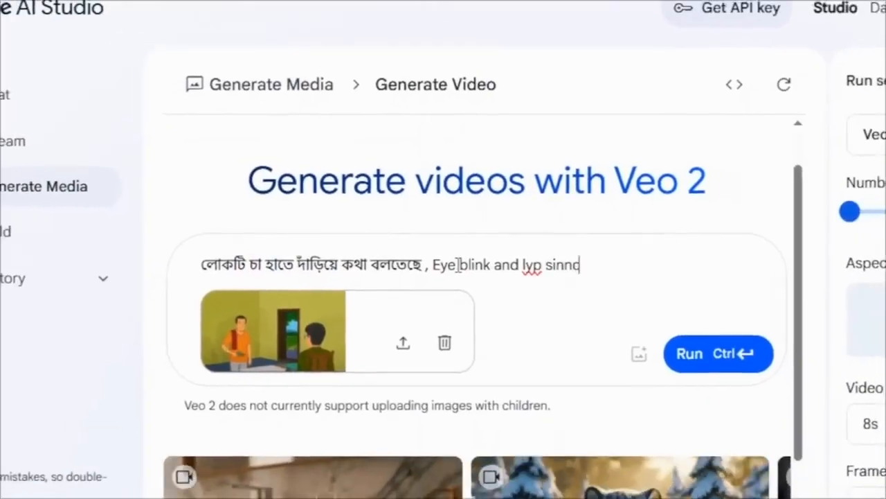
pyautogui.press('BackSpace')
pyautogui.press('BackSpace')
pyautogui.write('ce')
pyautogui.click(543, 265)
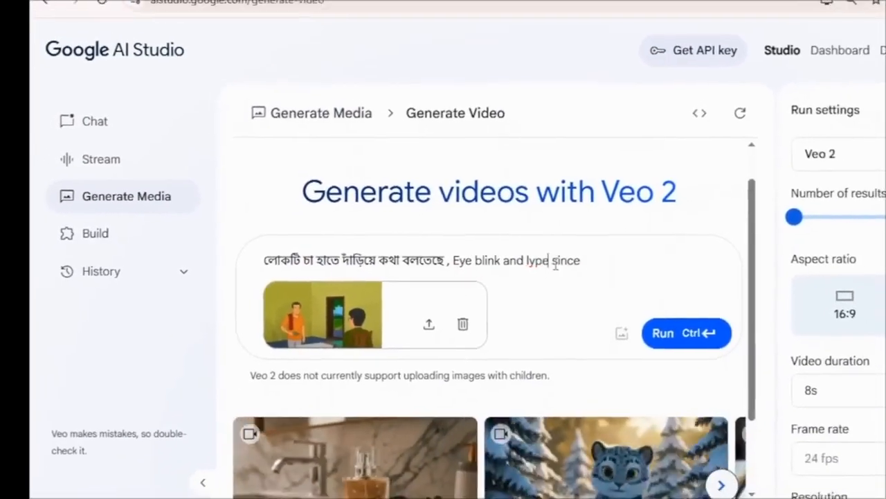
pyautogui.write('e')
pyautogui.click(586, 265)
pyautogui.write('করবে')
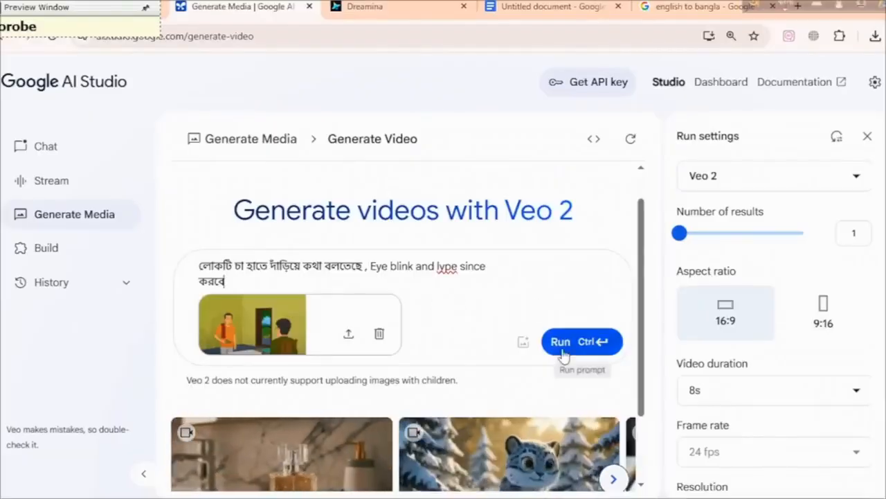
pyautogui.click(572, 352)
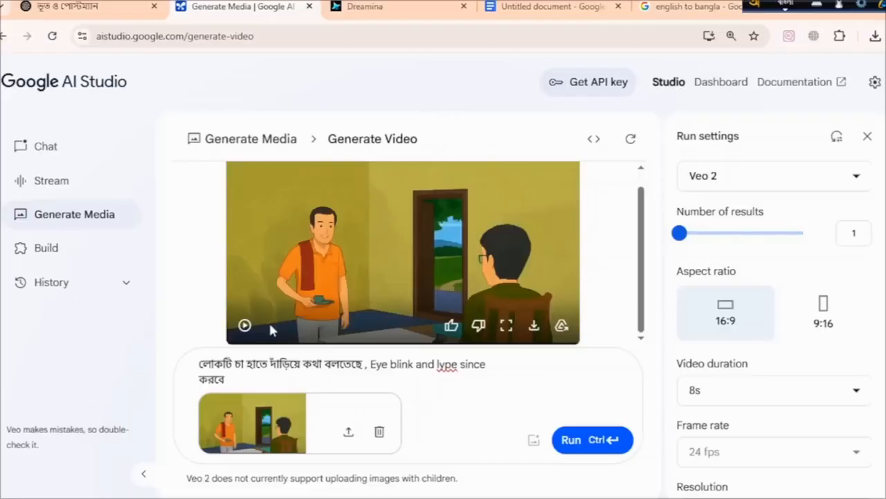
# Play the generated tea scene video to review its animation.
pyautogui.click(246, 325)
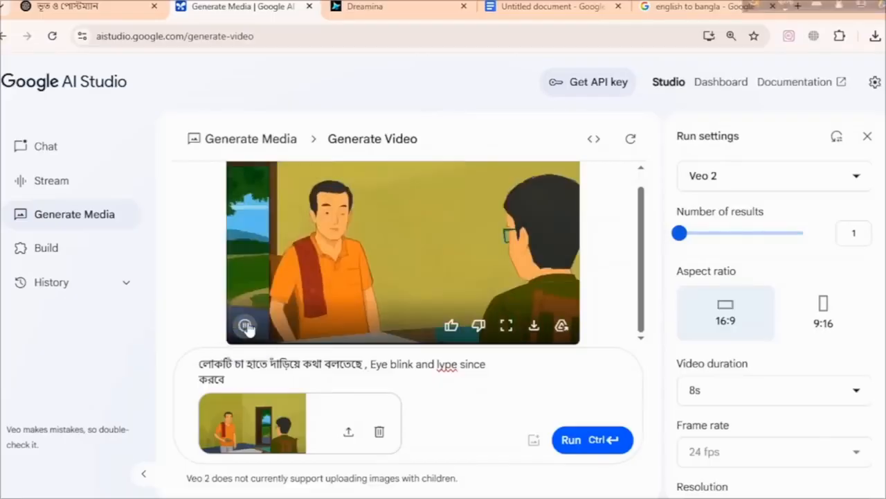
pyautogui.click(244, 323)
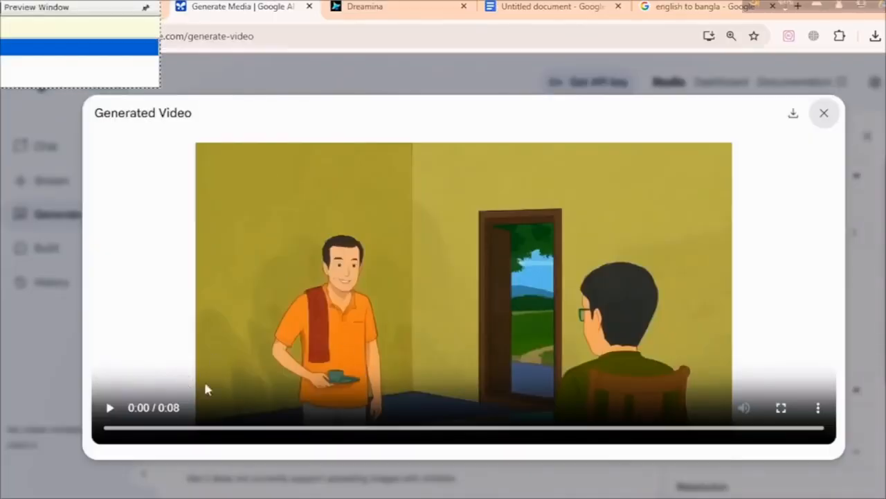
# Play the generated video of the man holding tea beside the doorway, pause it near the end and close the preview.
pyautogui.click(111, 408)
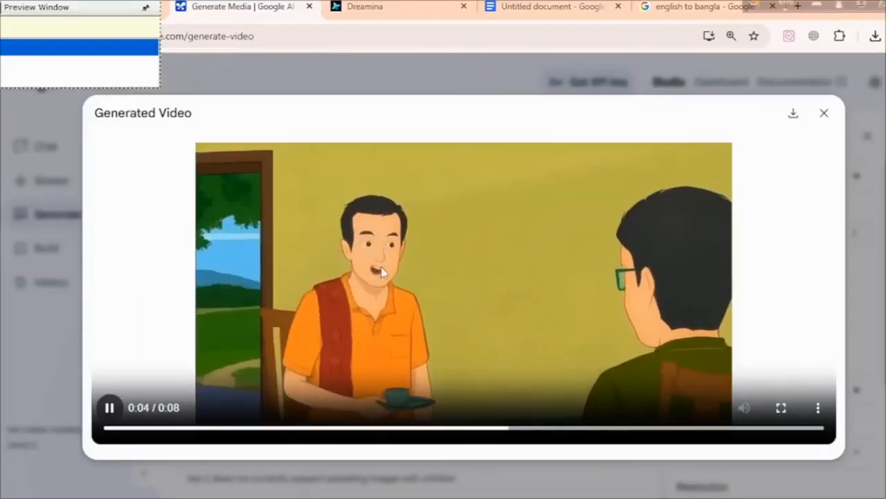
pyautogui.click(111, 408)
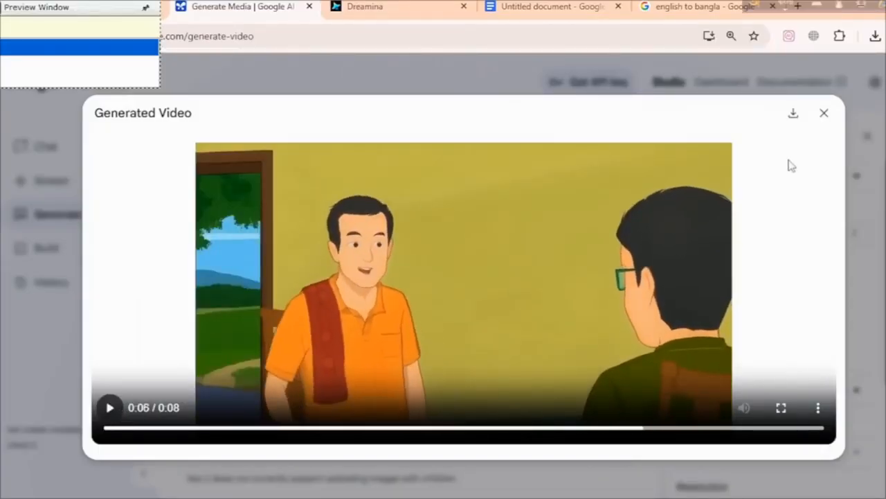
pyautogui.click(823, 115)
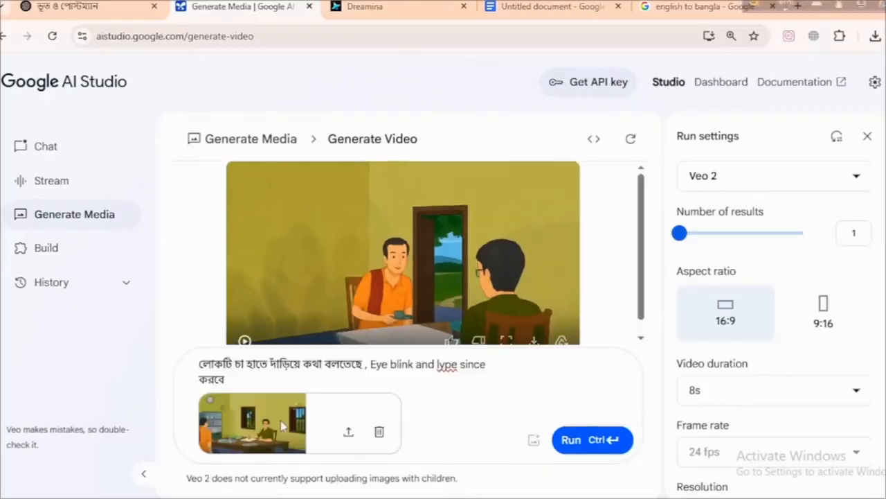
# Reword the desk scene prompt to "লোকটি চেয়ারে বসে বসে হাত নাড়িয়ে কথা বলবে , Eye blink and lype since করবে".
pyautogui.moveTo(367, 364); pyautogui.dragTo(237, 367)
pyautogui.write('চেয়ারে বসে ')
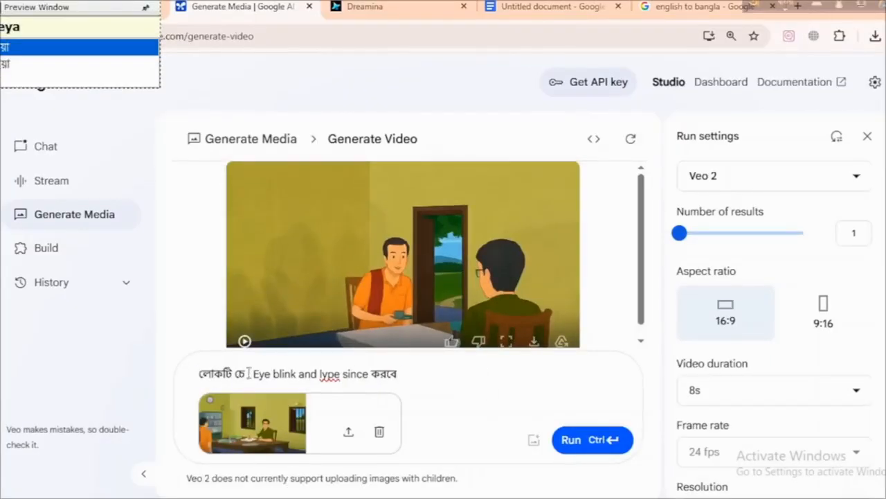
pyautogui.write('বসে হাত নাড়িয়ে কথা বলবে ,')
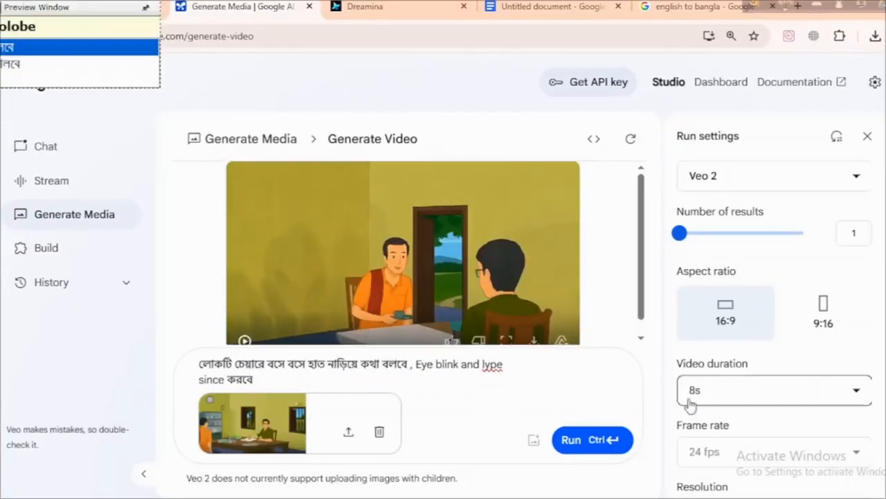
# Download the finished tea scene video and generate the desk scene video from the reworded prompt.
pyautogui.click(537, 343)
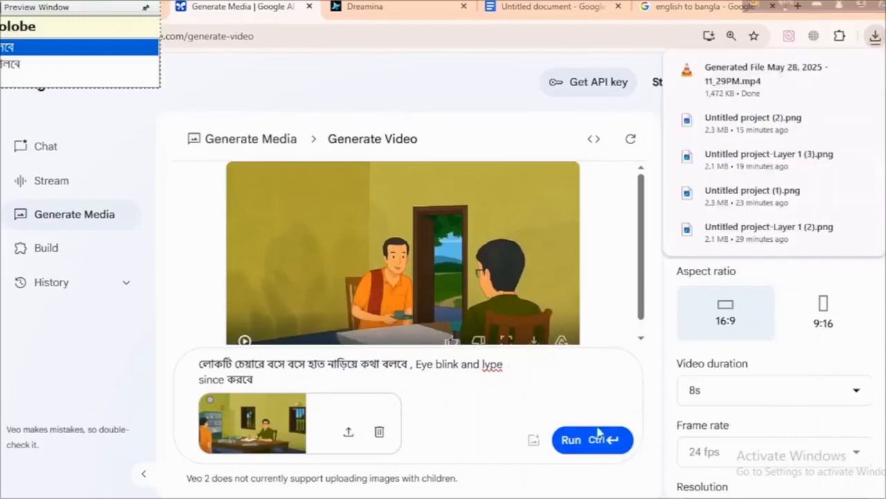
pyautogui.click(592, 442)
# Play the generated video of the man in glasses talking at his desk and close the preview.
pyautogui.click(245, 326)
pyautogui.click(245, 326)
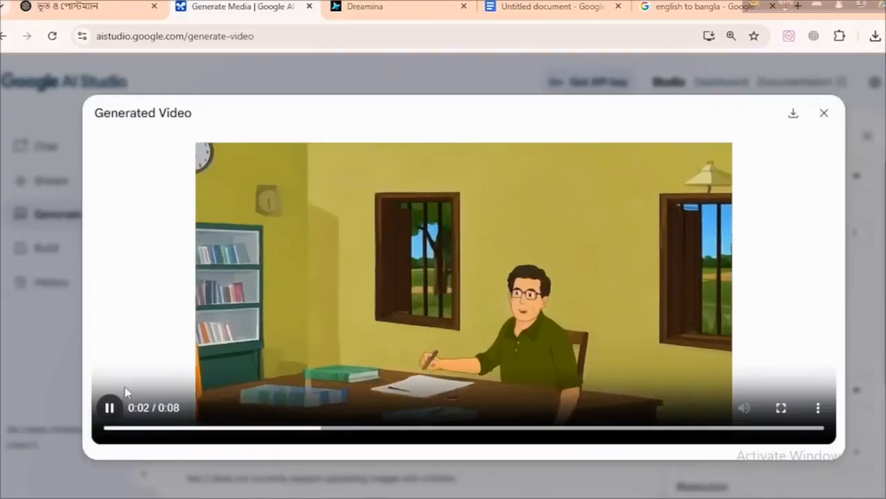
pyautogui.click(109, 407)
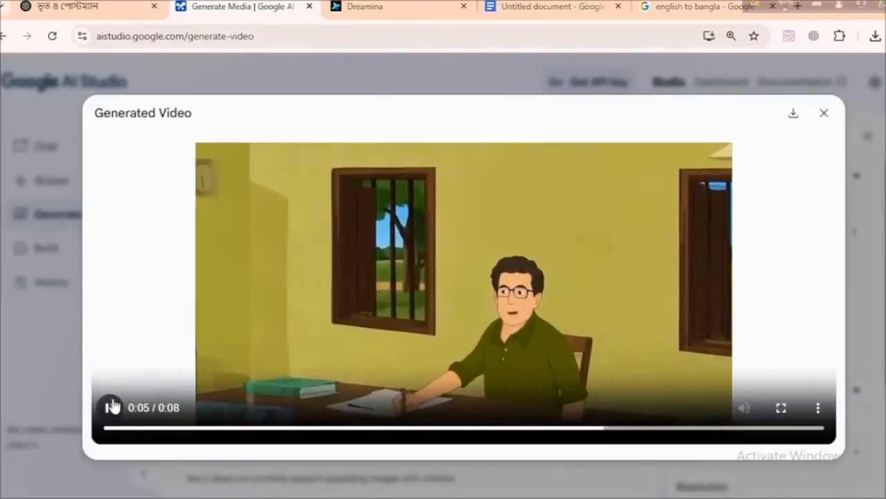
pyautogui.click(821, 117)
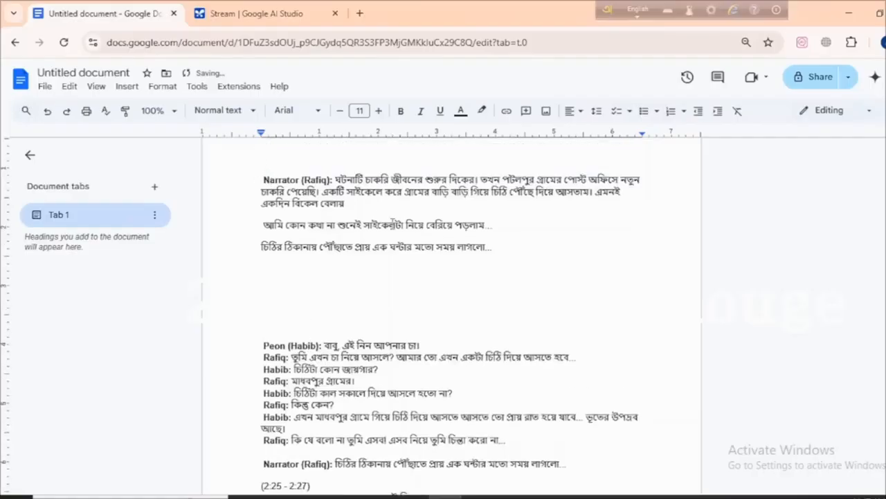
# Switch from the dialogue script to the AI Studio Stream page and set voice Puck and language Bengali (India).
pyautogui.scroll(-2, 340, 249)
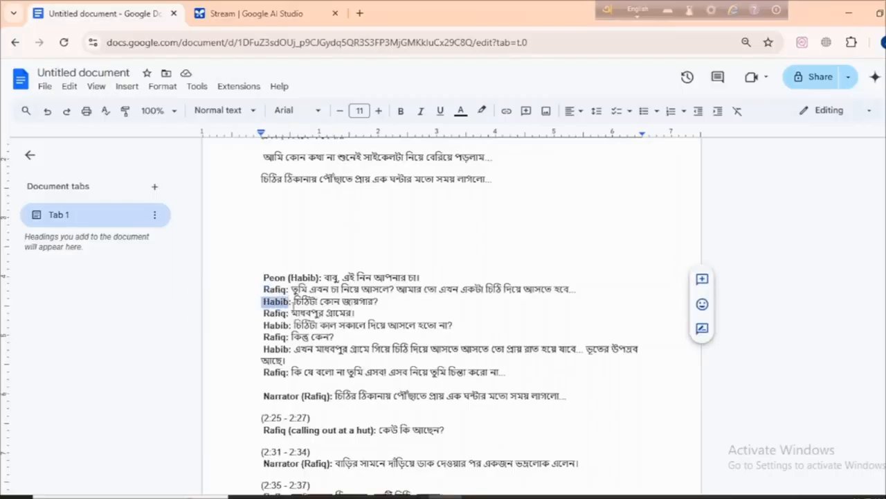
pyautogui.click(257, 20)
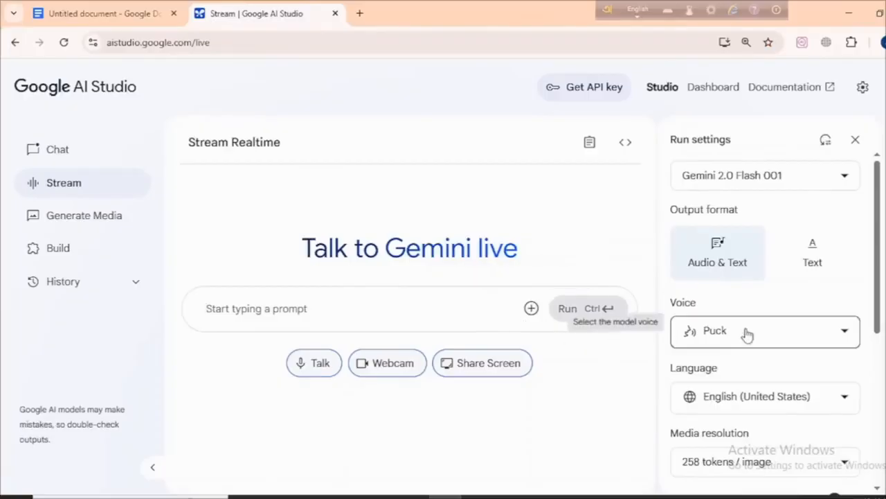
pyautogui.click(834, 339)
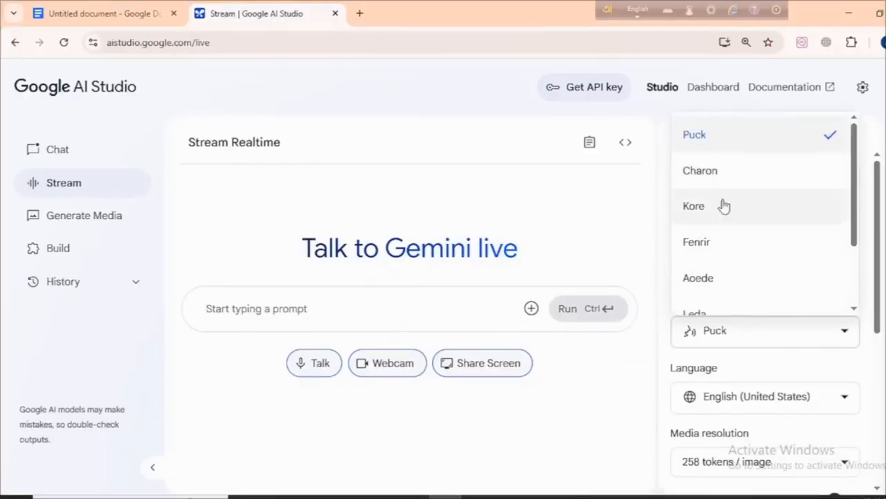
pyautogui.click(707, 135)
pyautogui.scroll(-2, 770, 320)
pyautogui.click(782, 267)
pyautogui.scroll(-10, 791, 340)
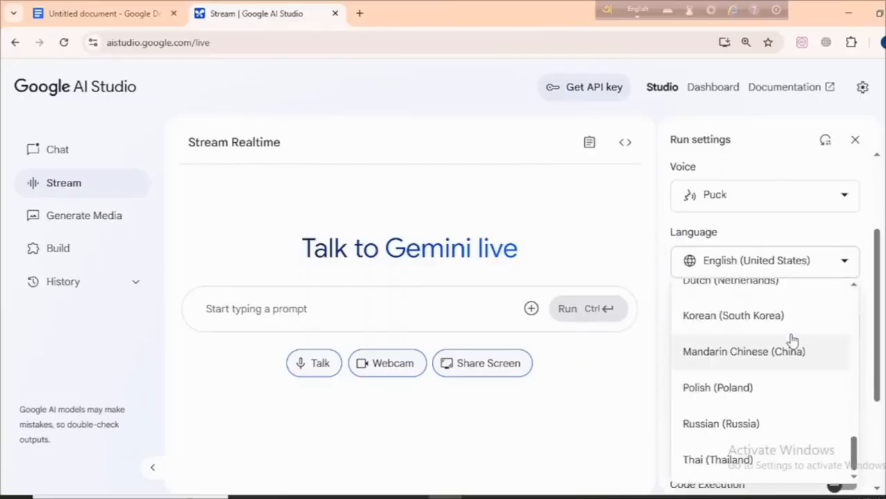
pyautogui.click(733, 299)
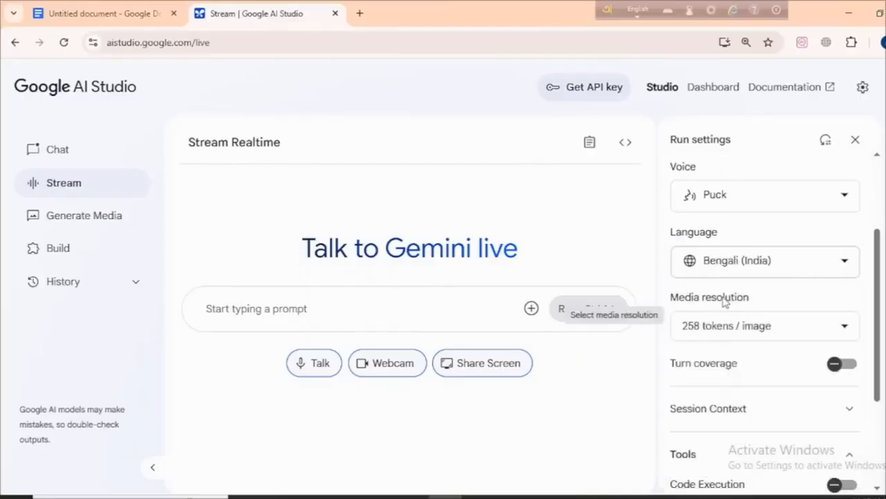
# Send Gemini the prompt "আমি তোমাকে কিছু প্রমট দিচ্ছি তুমি শুধু এই প্রমট গুলো , দাড়ি, কমা ,ঠিক রেখে একটা গল্প যেভাবে বলে সেভাবে পড়ে শুনাবে".
pyautogui.click(283, 308)
pyautogui.write('আমি তোমাকে কিছু প্রমট দিচ্ছি তুমি শুধু এই প্রমট গুলো , দাড়ি, কমা ,ঠিক রেখে একটা গল্প যেভাবে বলে সেভাবে পড়ে শুনাবে')
pyautogui.moveTo(255, 305); pyautogui.dragTo(334, 305)
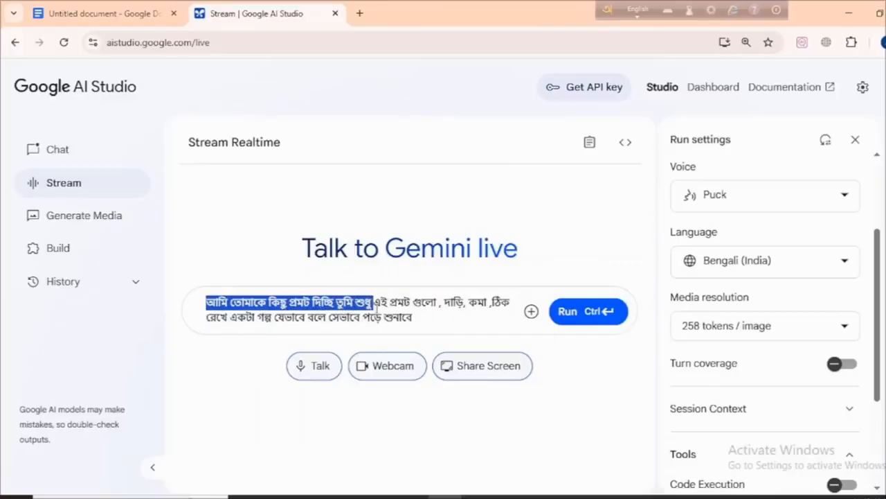
pyautogui.moveTo(416, 310); pyautogui.dragTo(451, 313)
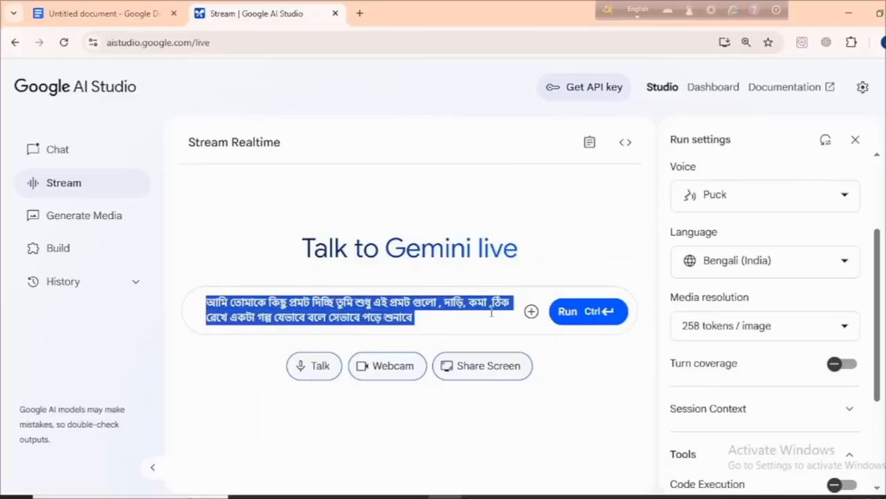
pyautogui.moveTo(374, 323); pyautogui.dragTo(422, 323)
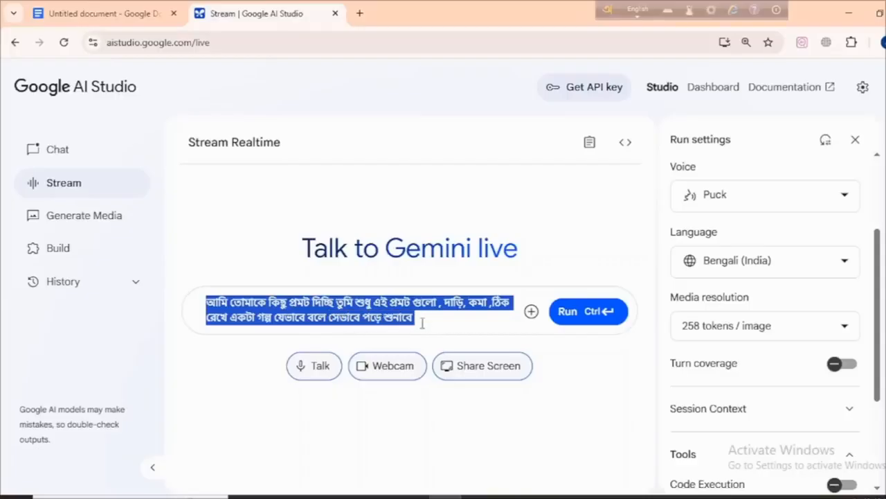
pyautogui.click(581, 312)
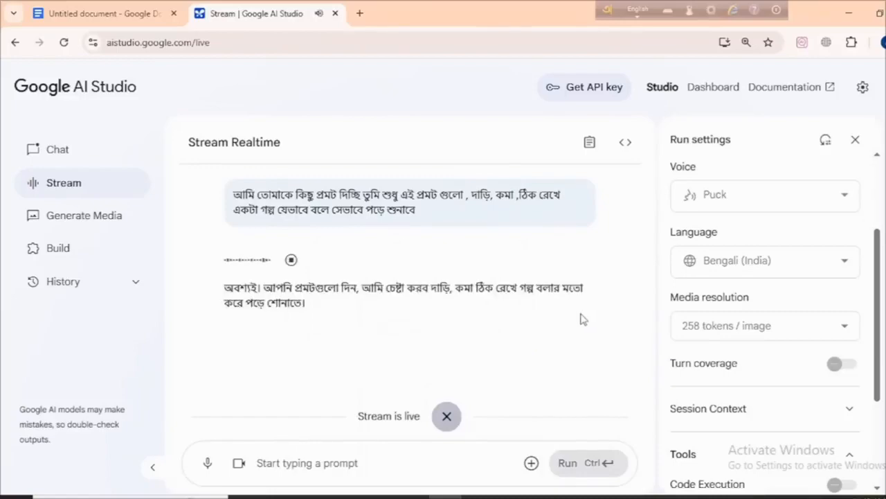
pyautogui.press('XF86AudioRaiseVolume')
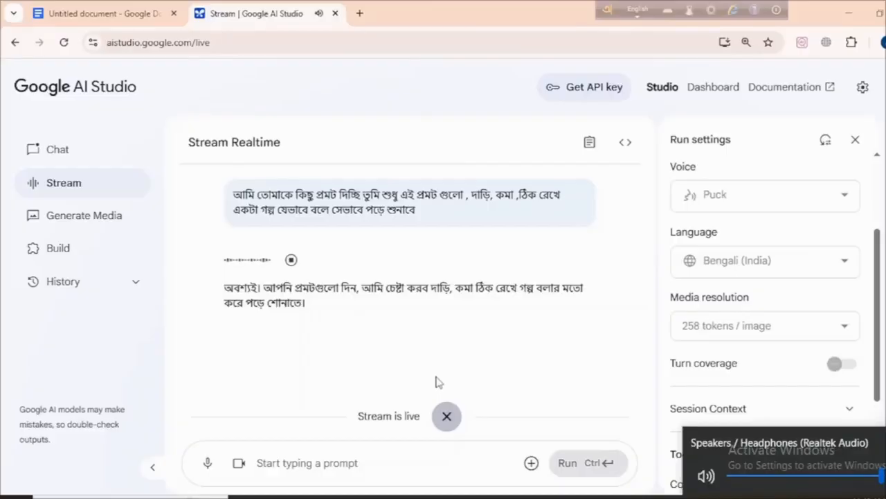
# Run the document's opening narrator passage with "( এই প্রমট গুলো , দাড়ি, কমা ,ঠিক রেখে একটা গল্প যেভাবে বলে সেভাবে পড়ে শুনাবে)" and download its audio.
pyautogui.click(65, 6)
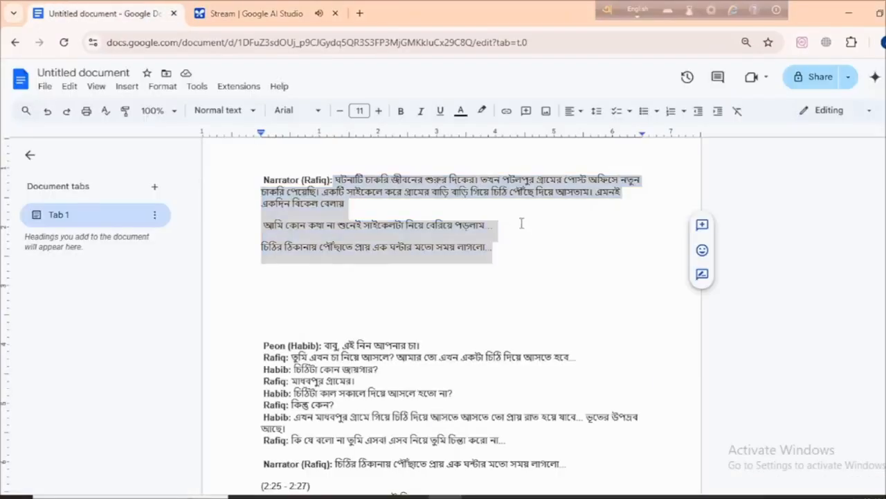
pyautogui.rightClick(358, 177)
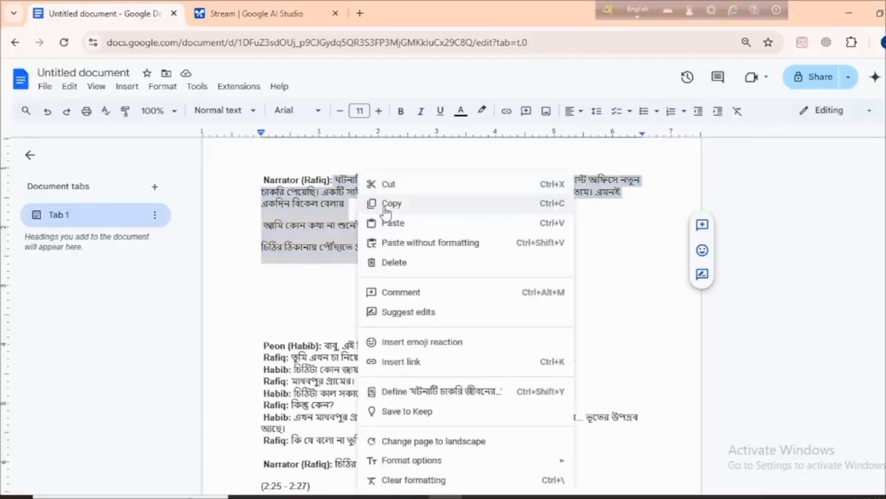
pyautogui.click(386, 204)
pyautogui.click(257, 13)
pyautogui.click(355, 478)
pyautogui.hotkey('ctrl', 'v')
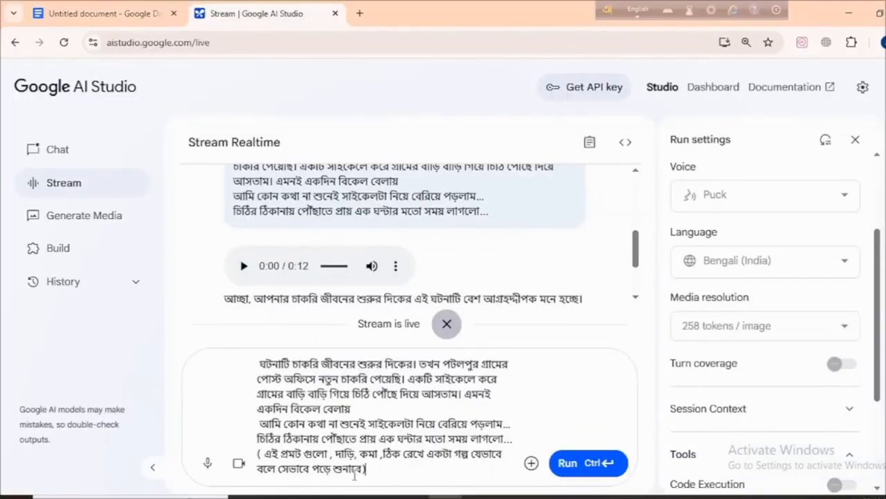
pyautogui.click(601, 475)
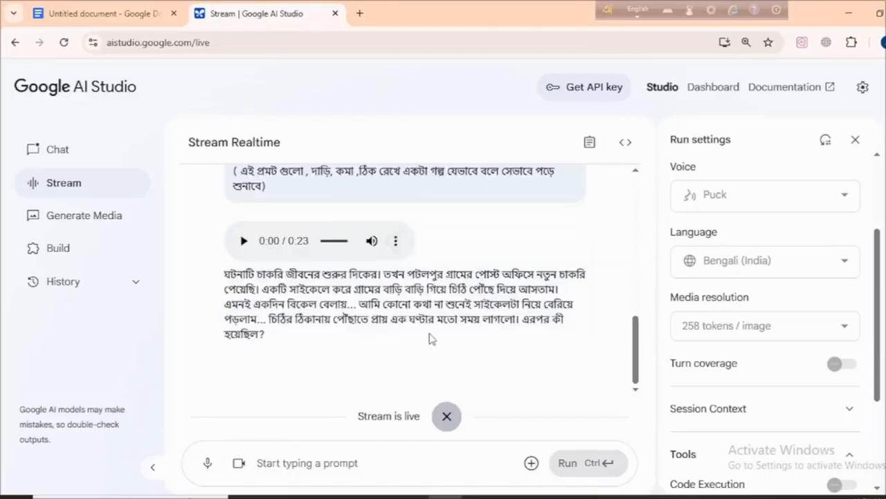
pyautogui.click(396, 240)
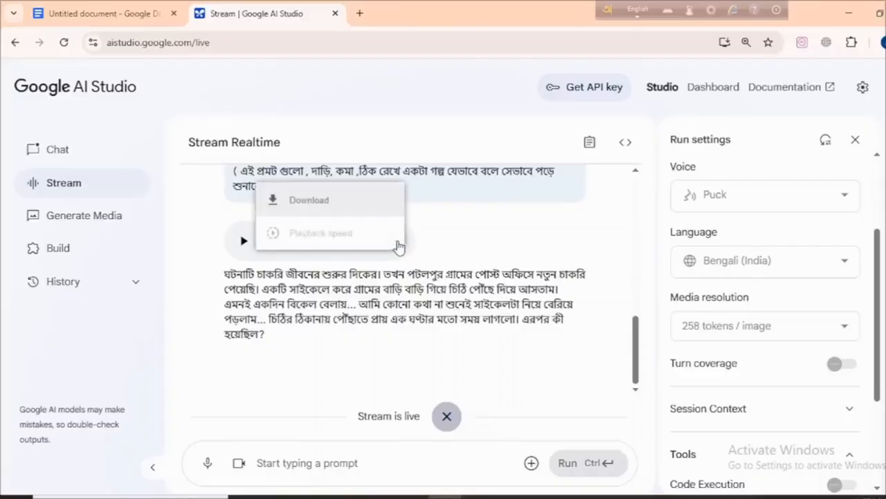
pyautogui.click(324, 208)
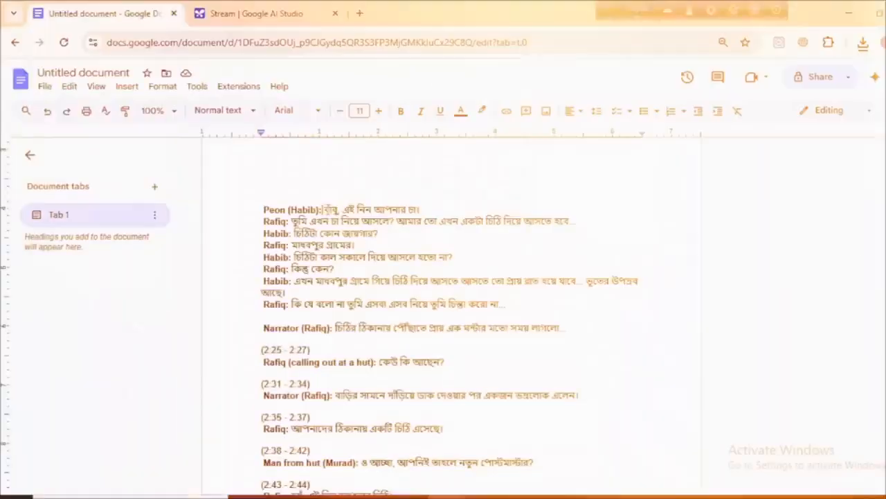
# Copy the peon's first dialogue line "বাবু, এই নিন আপনার চা।" from the script document.
pyautogui.moveTo(323, 209); pyautogui.dragTo(390, 208)
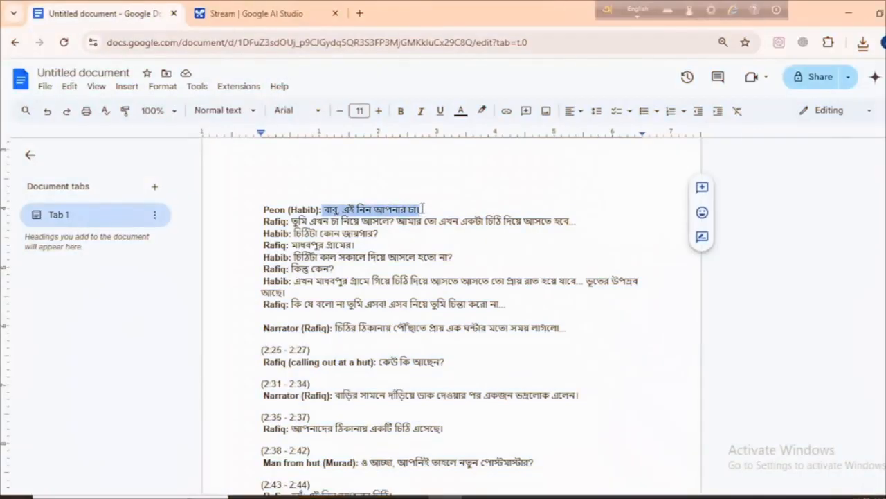
pyautogui.rightClick(409, 209)
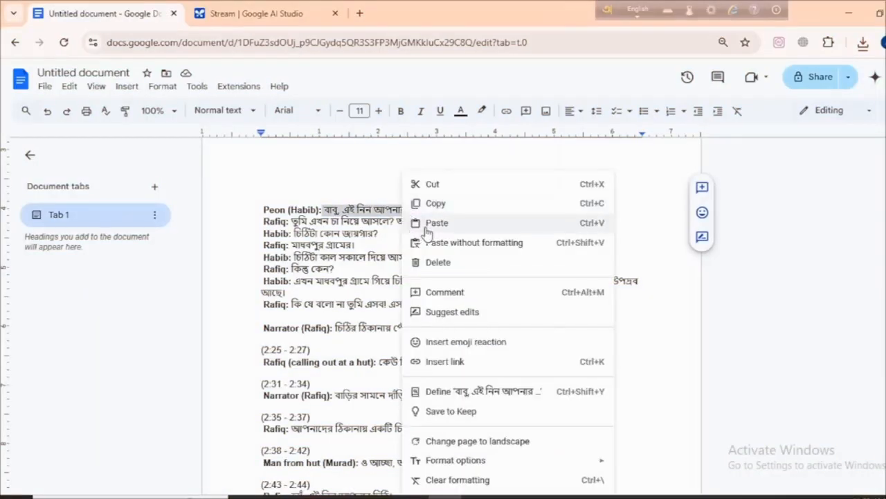
pyautogui.click(443, 204)
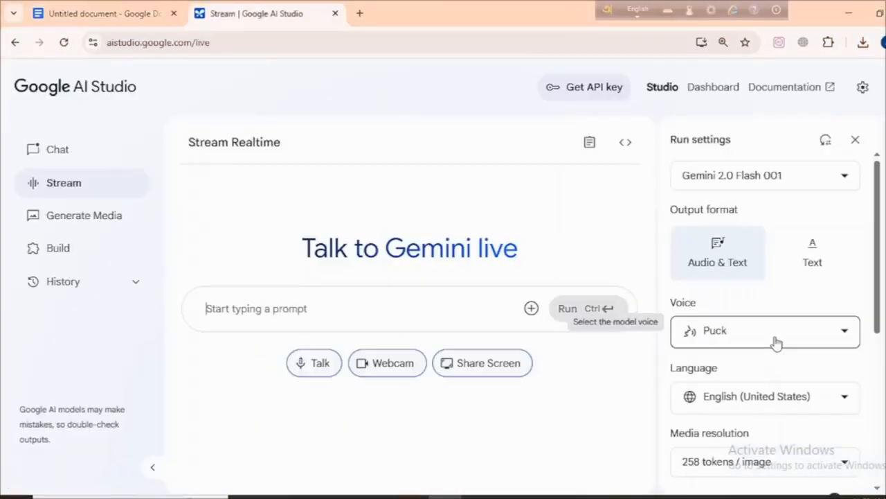
# Set the Stream voice to Charon and the language to Bengali (India) for the peon's dialogue.
pyautogui.click(773, 342)
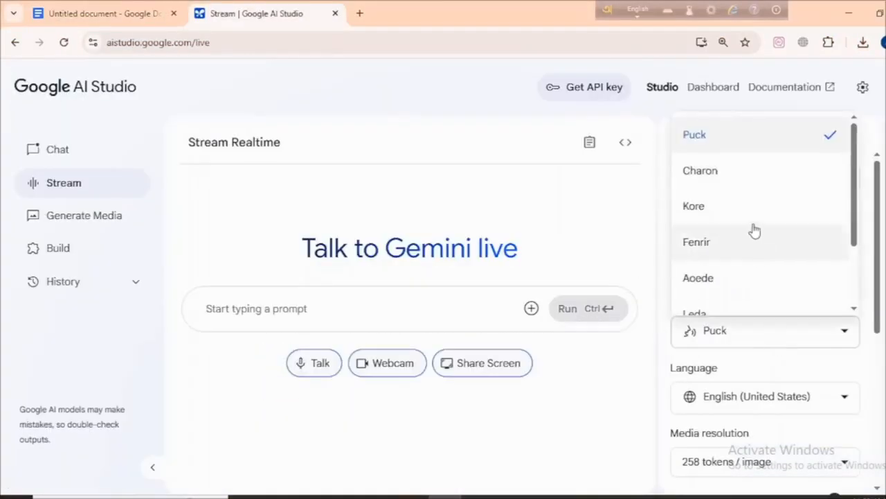
pyautogui.click(741, 180)
pyautogui.click(794, 334)
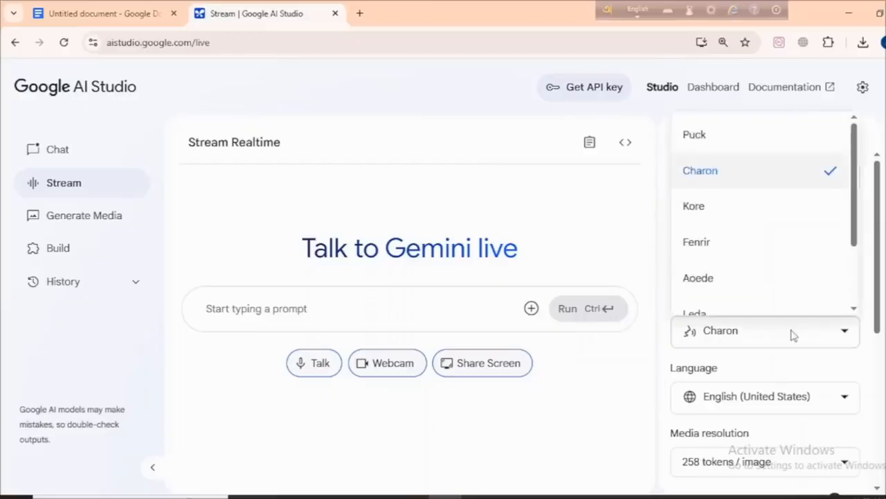
pyautogui.click(849, 405)
pyautogui.click(847, 397)
pyautogui.scroll(-10, 789, 290)
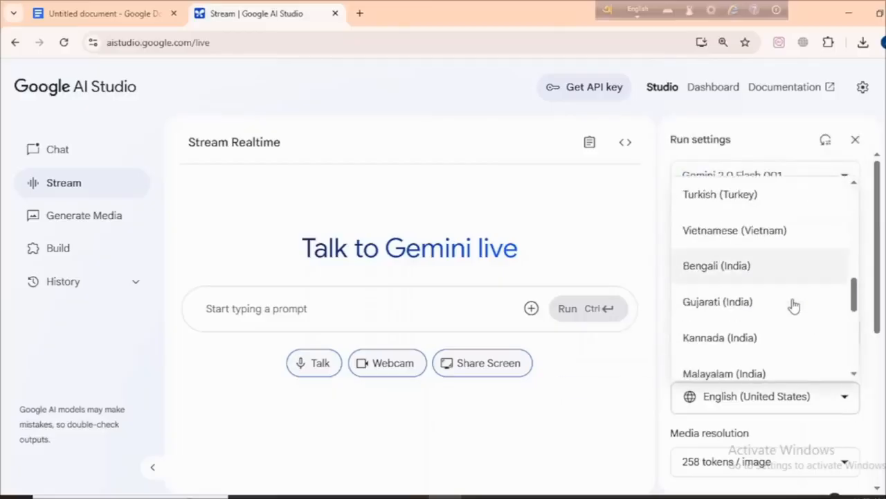
pyautogui.scroll(5, 791, 303)
pyautogui.click(742, 194)
# Paste the copied peon line as the prompt, append "(এই লিখাটা হুবাহুব আমাকে পড়ে শুনাও)" and run it.
pyautogui.rightClick(258, 306)
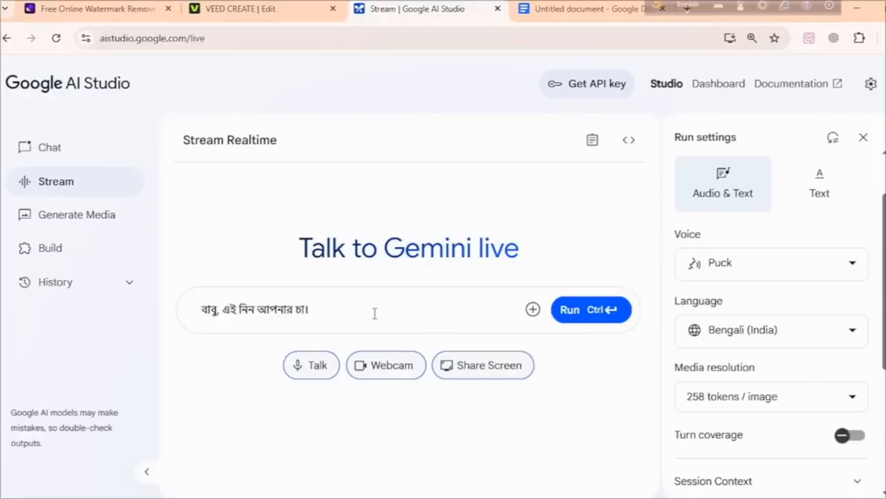
pyautogui.write('(এই লিখাটা হুবাহুব আমাকে পড়ে শুনাও)')
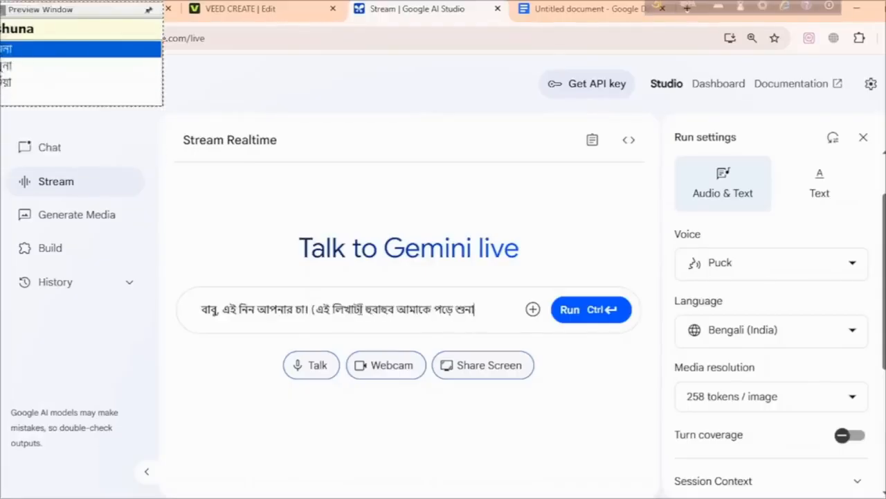
pyautogui.click(614, 313)
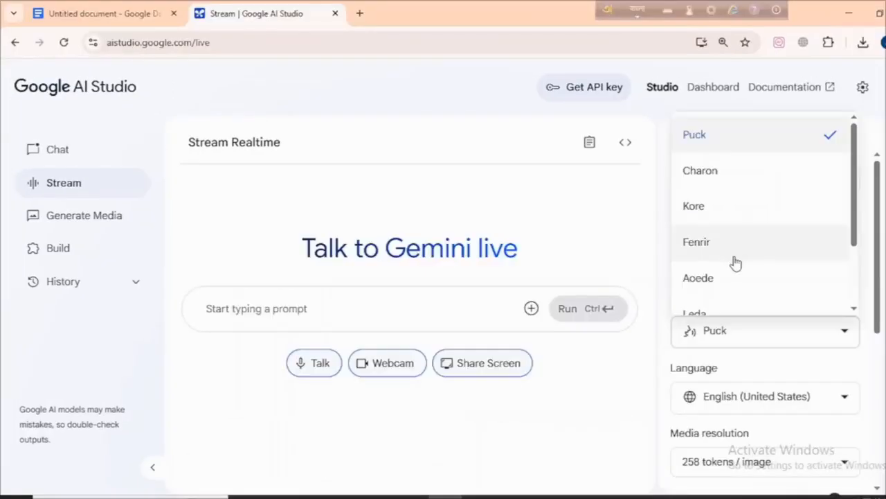
# Set the Stream voice to Orus for the reply to the peon.
pyautogui.scroll(-2, 732, 259)
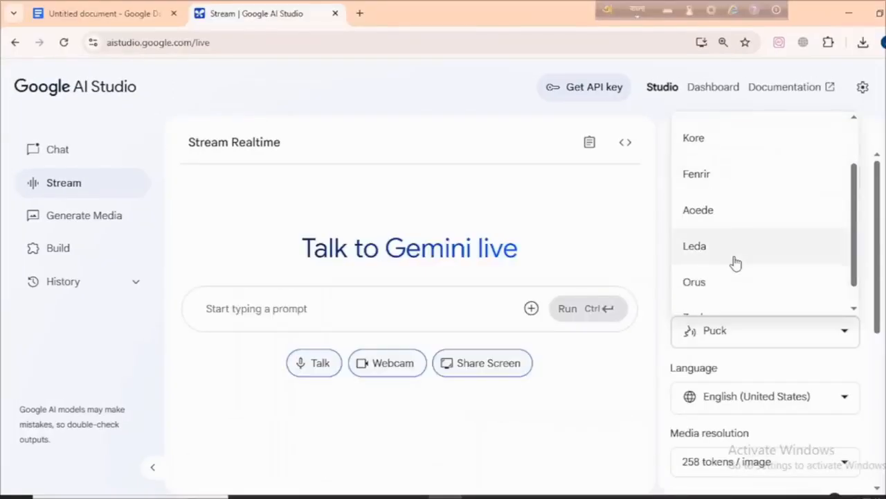
pyautogui.scroll(-1, 734, 262)
pyautogui.click(736, 263)
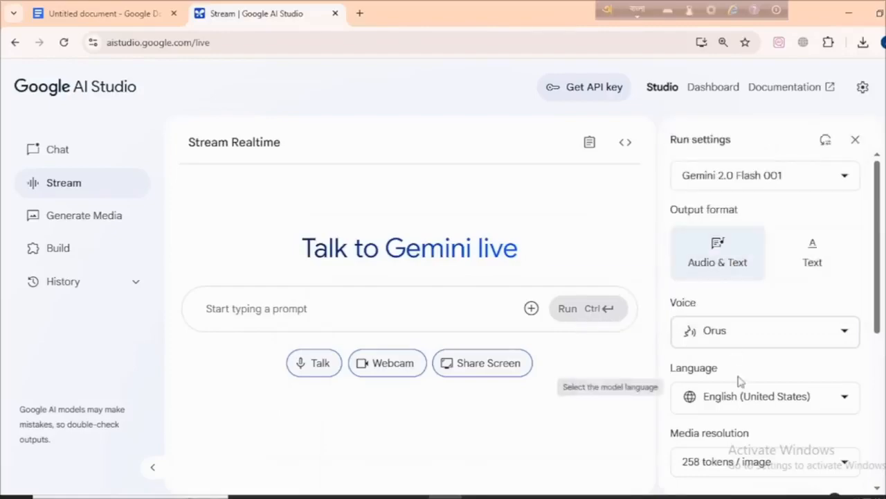
# Paste the prompt "তুমি এখন চা নিয়ে আসলে? আমার তো এখন একটা চিঠি দিয়ে আসতে হবে (এই প্রমট টা আমাকে বাংলাতে পড়ে শুনাও)" and run it.
pyautogui.rightClick(290, 295)
pyautogui.rightClick(241, 309)
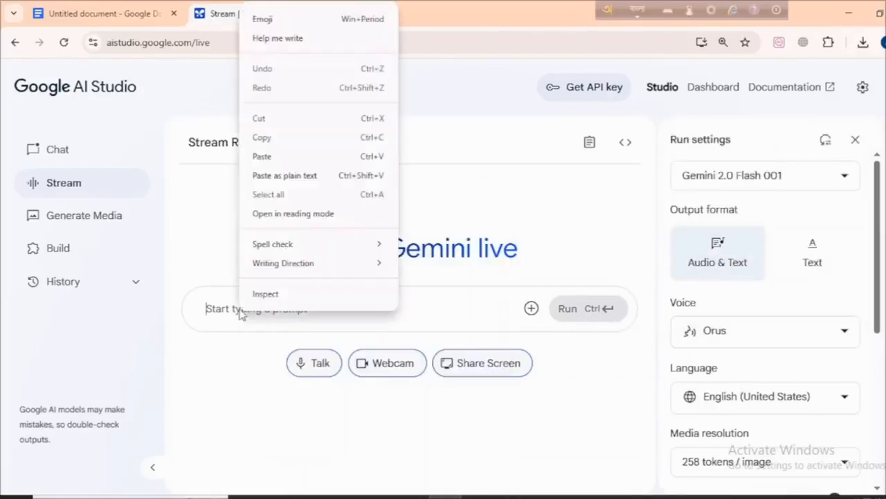
pyautogui.click(276, 159)
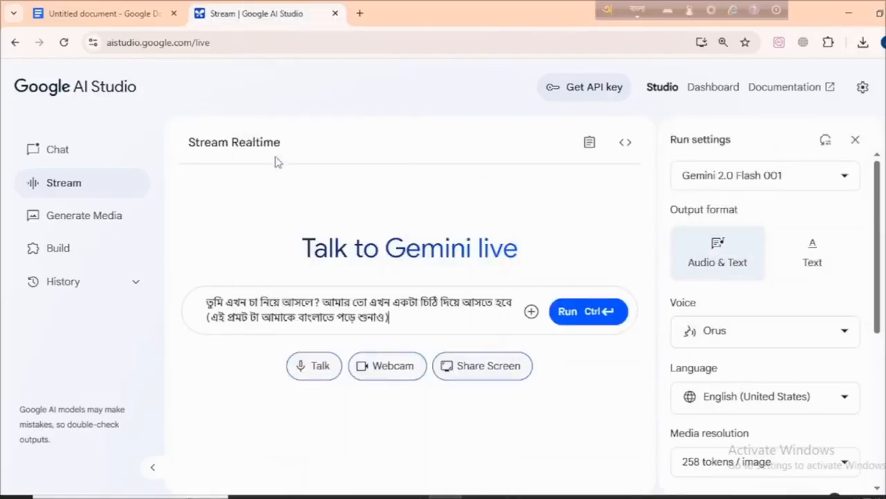
pyautogui.click(589, 312)
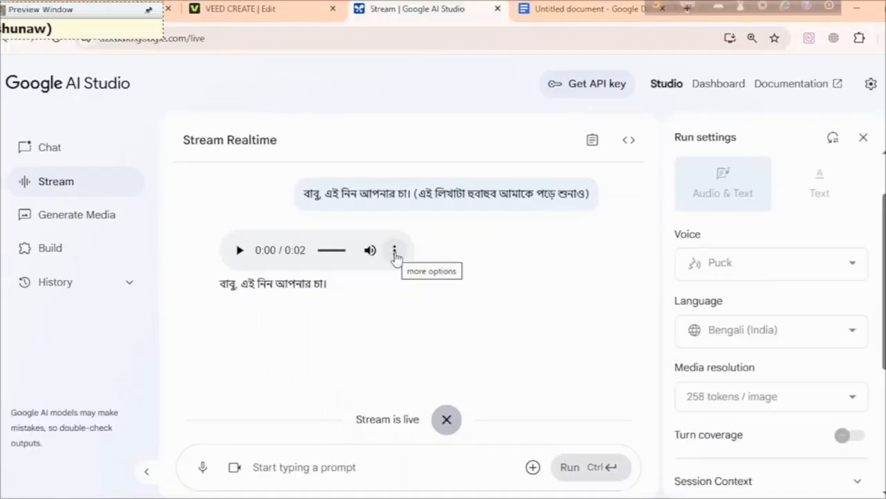
# Download the generated audio of the peon's line "বাবু, এই নিন আপনার চা।".
pyautogui.click(395, 252)
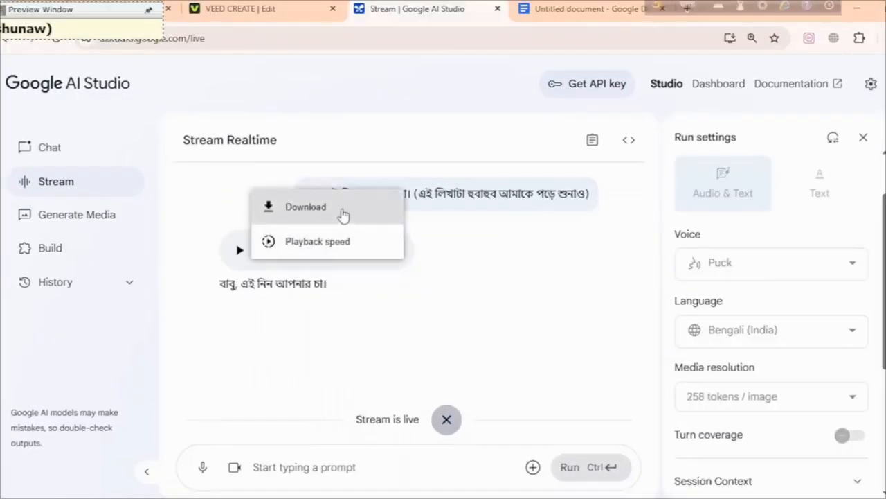
pyautogui.click(341, 216)
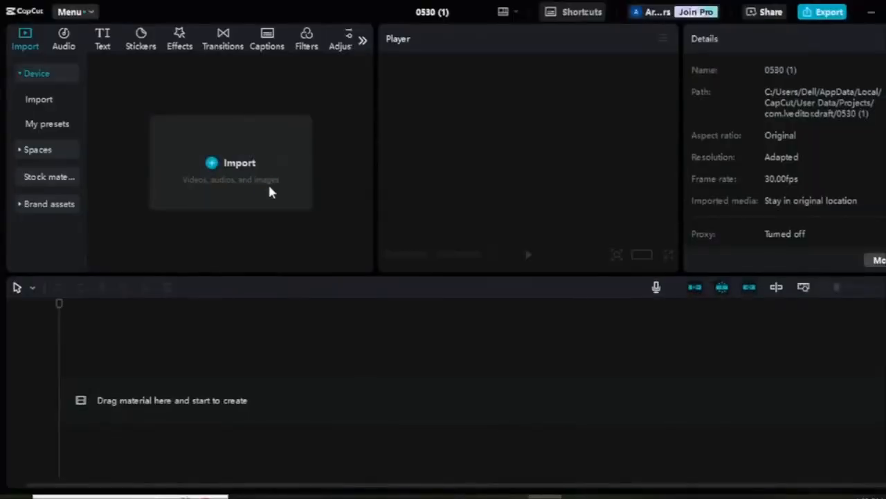
# Switch to CapCut and import the story's generated scene files from the Downloads folder into the empty project.
pyautogui.click(269, 190)
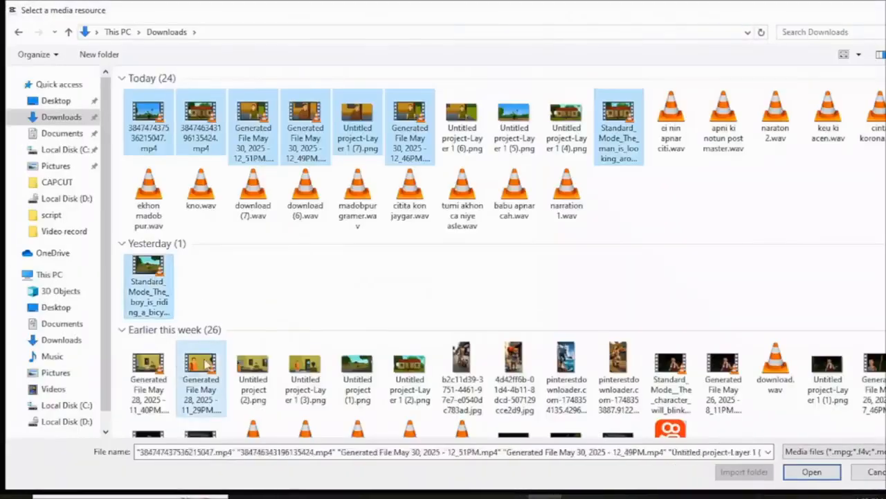
pyautogui.keyDown('ctrl'); pyautogui.click(206, 367); pyautogui.keyUp('ctrl')
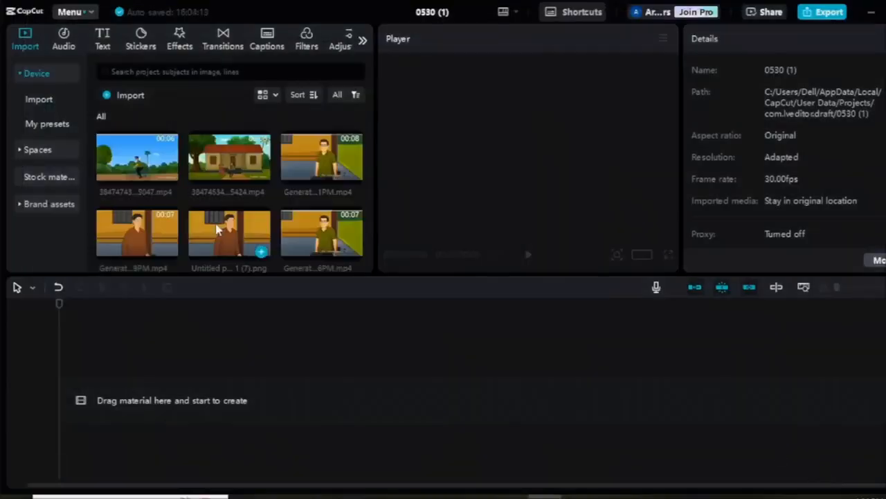
# Add the clip of the man standing outside the post office to the timeline and place naration 1.WAV beneath it.
pyautogui.scroll(-2, 217, 231)
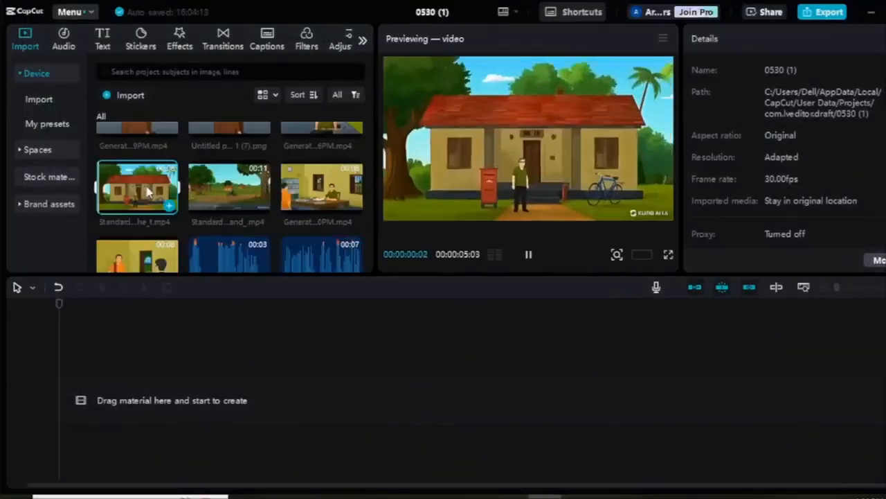
pyautogui.click(169, 205)
pyautogui.scroll(-3, 248, 192)
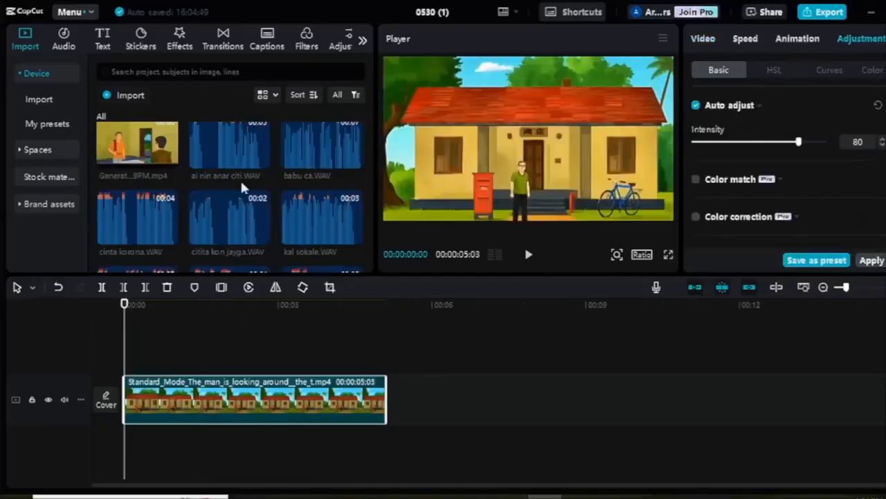
pyautogui.moveTo(137, 149); pyautogui.dragTo(154, 385)
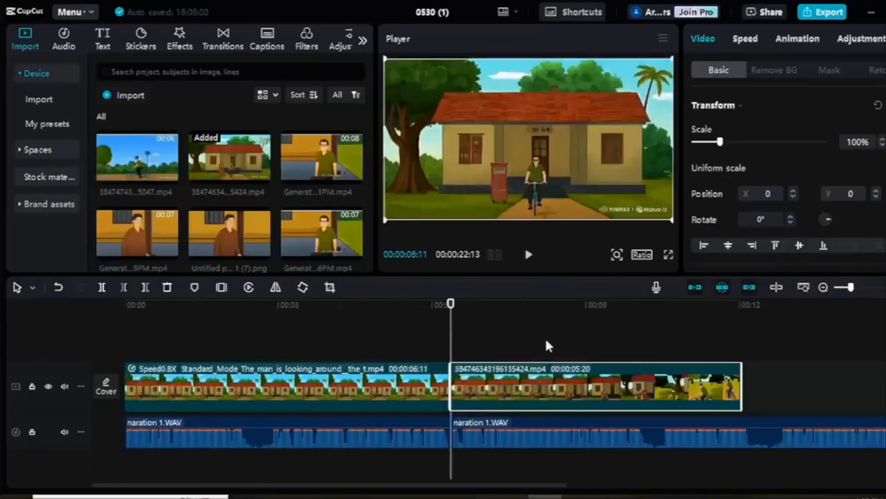
# Open the adjustment settings for the second timeline clip, 384746343196135424.mp4, and move the playhead into that clip.
pyautogui.click(852, 38)
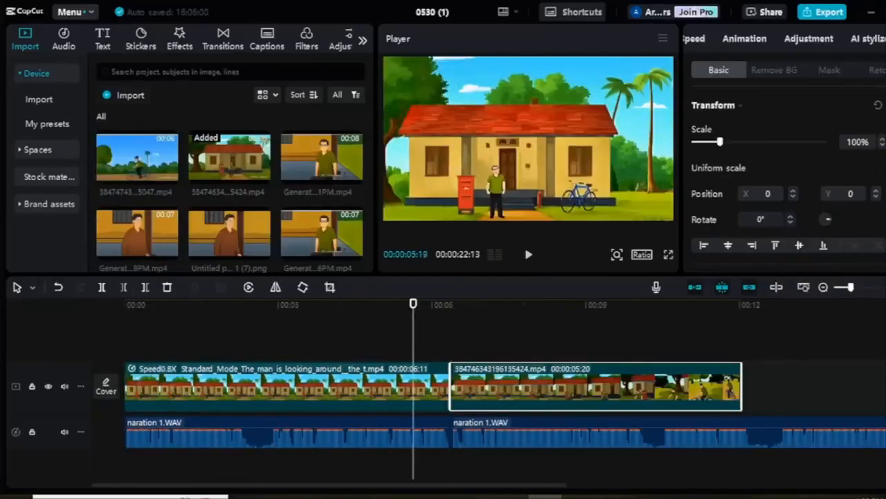
pyautogui.click(660, 308)
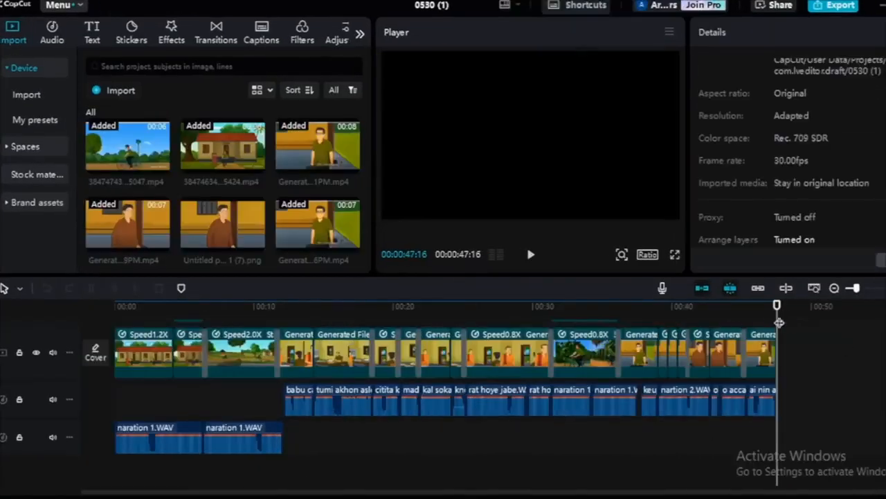
# Add Black Fade transitions at the 00:00:04:07 cut and at the following cuts around the indoor office clips.
pyautogui.moveTo(779, 322); pyautogui.dragTo(177, 299)
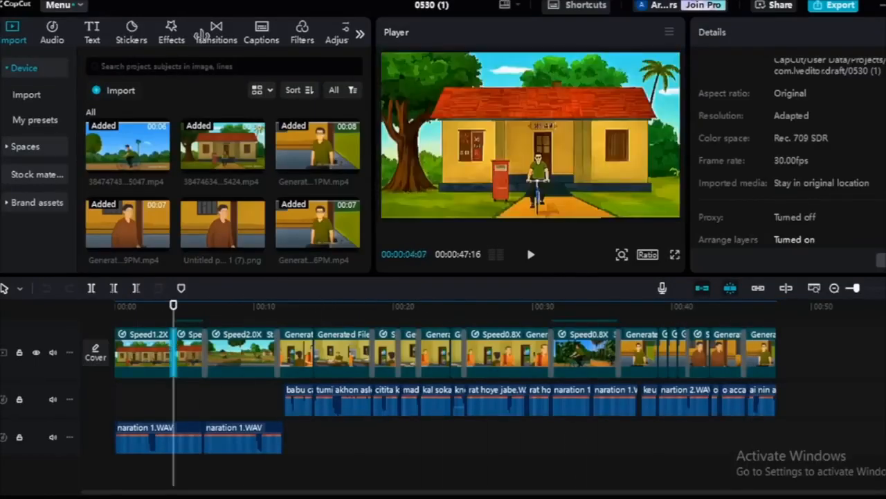
pyautogui.click(173, 357)
pyautogui.click(216, 34)
pyautogui.moveTo(255, 151); pyautogui.dragTo(174, 353)
pyautogui.moveTo(273, 358); pyautogui.dragTo(276, 358)
pyautogui.moveTo(258, 144); pyautogui.dragTo(373, 359)
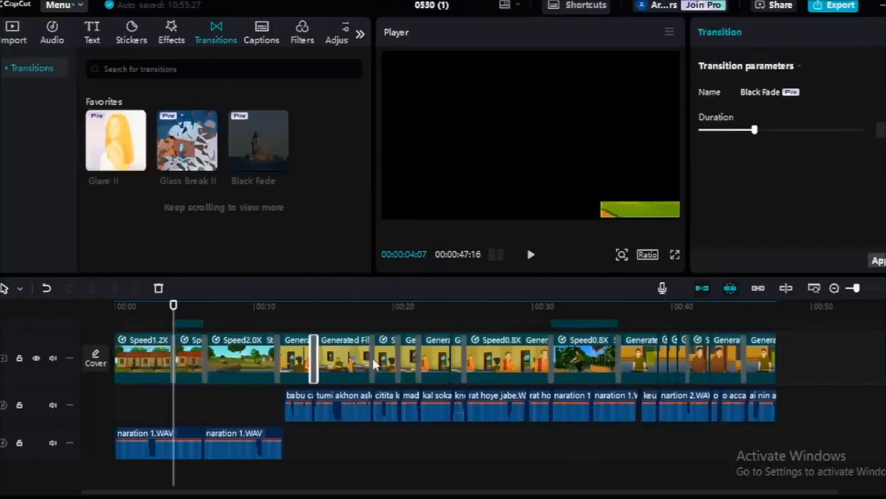
# Import the music file URL Melt - Unicorn Heads.mp3 and place it at the timeline's start on a track beneath the narration.
pyautogui.click(14, 36)
pyautogui.click(76, 427)
pyautogui.doubleClick(371, 209)
pyautogui.doubleClick(364, 299)
pyautogui.doubleClick(190, 282)
pyautogui.moveTo(127, 223); pyautogui.dragTo(118, 472)
# Set the background music's volume to -9.2 dB and trim its end to the end of the video at 00:00:47:16.
pyautogui.moveTo(803, 103); pyautogui.dragTo(787, 103)
pyautogui.click(774, 445)
pyautogui.click(136, 288)
pyautogui.click(337, 305)
pyautogui.click(760, 307)
pyautogui.press('space')
pyautogui.scroll(1, 760, 360)
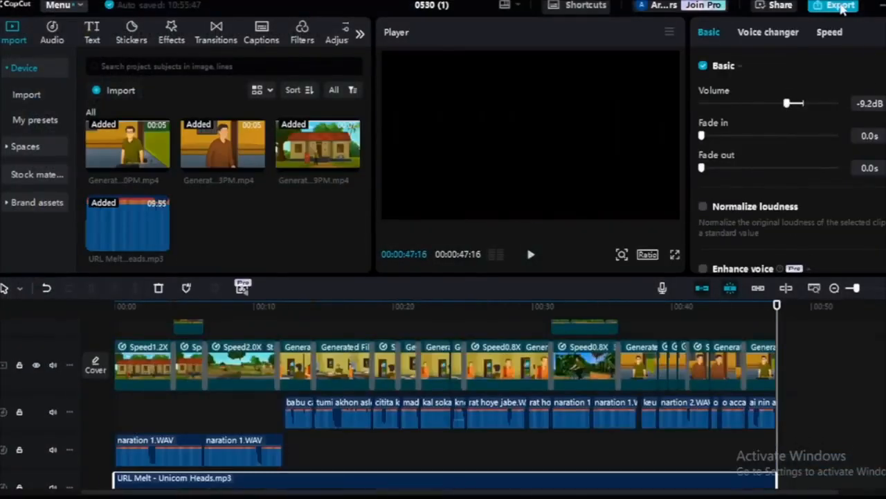